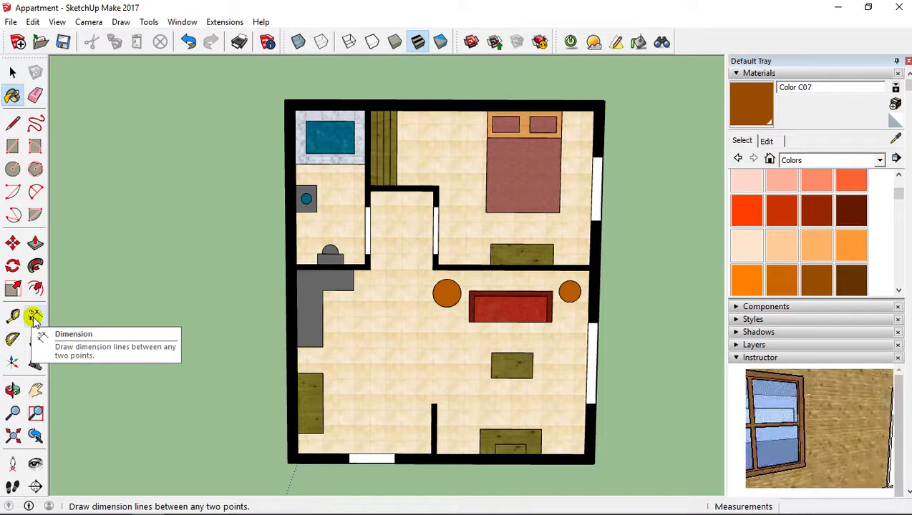
# Dimension the top wall corner to corner with a 6,00m overall dimension placed above the plan
pyautogui.click(35, 317)
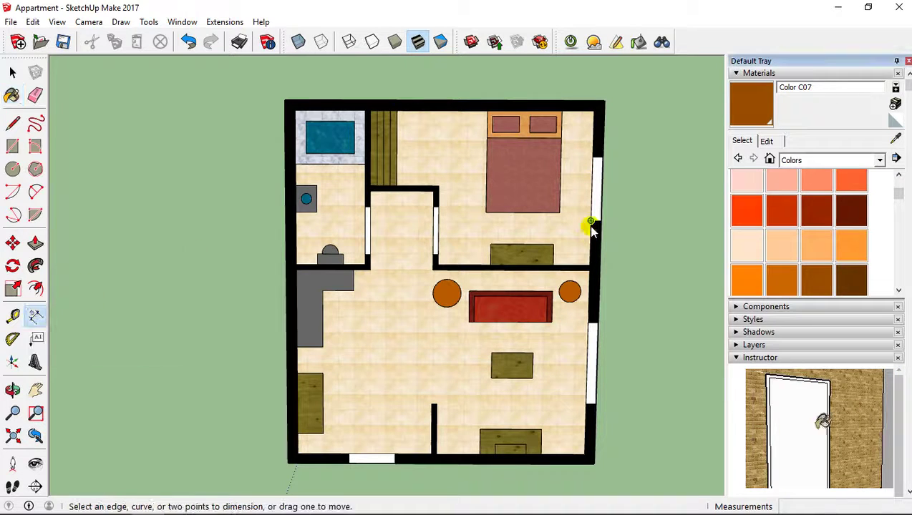
pyautogui.moveTo(589, 223)
pyautogui.mouseDown(button='middle')
pyautogui.moveTo(528, 235)
pyautogui.moveTo(532, 221)
pyautogui.mouseUp(button='middle')
pyautogui.scroll(-1, 528, 234)
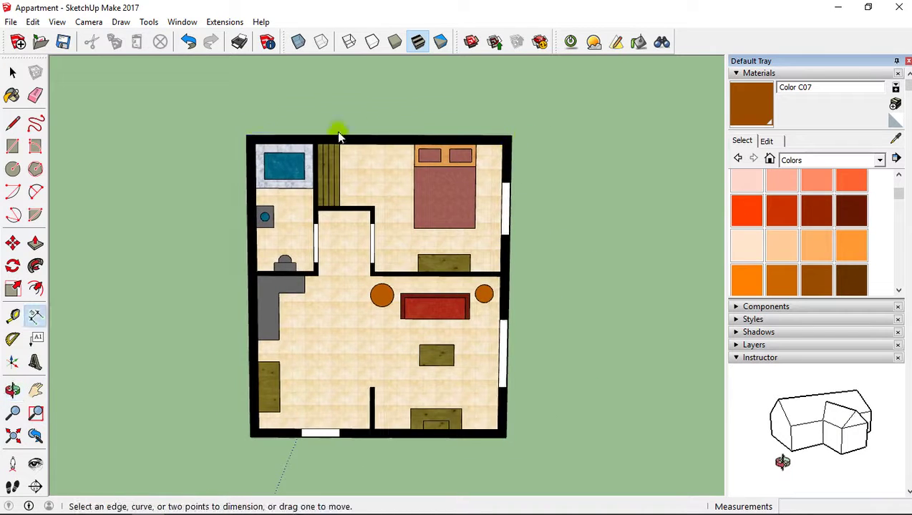
pyautogui.click(245, 135)
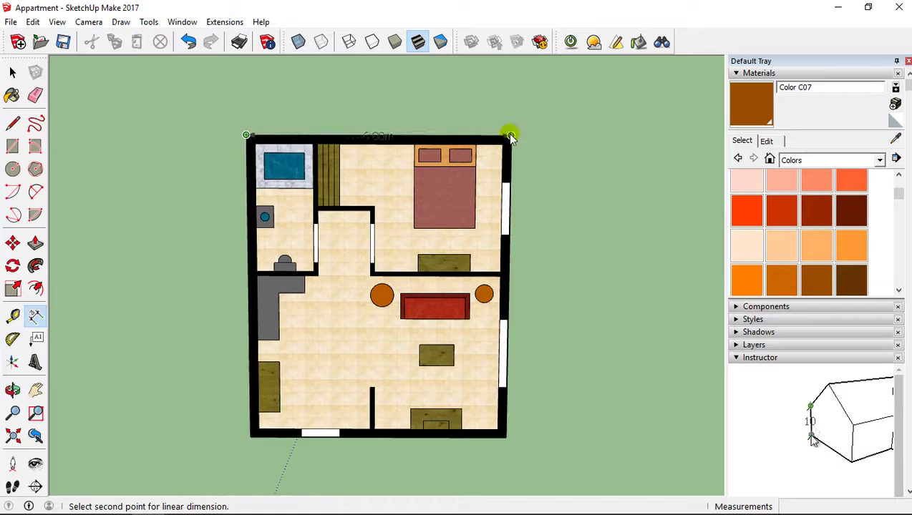
pyautogui.click(511, 136)
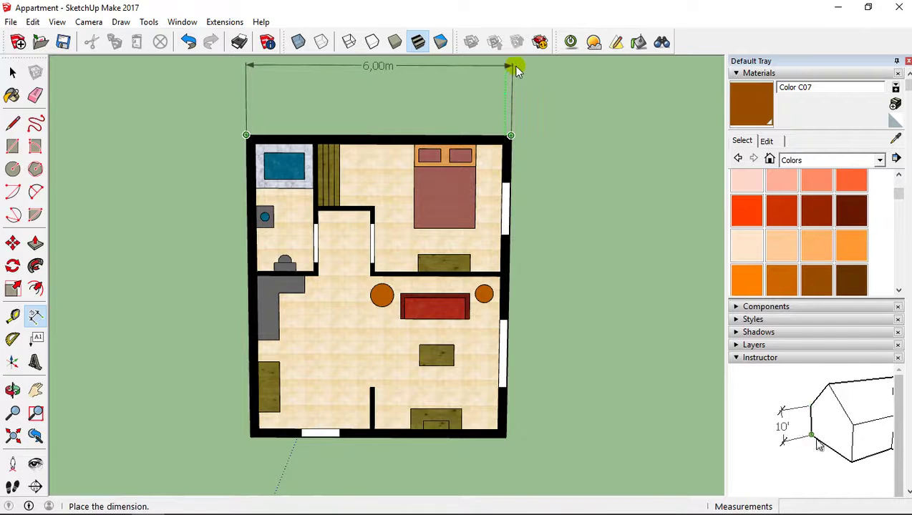
pyautogui.click(517, 82)
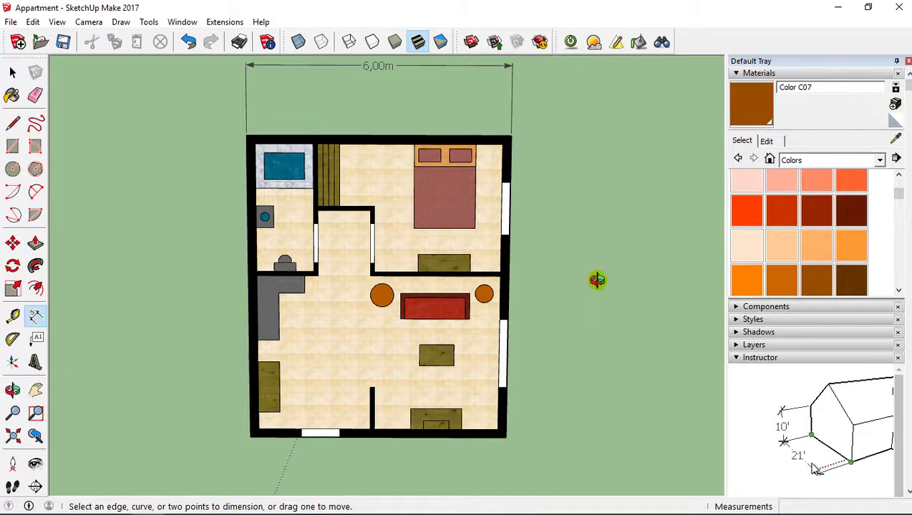
# Add the 7,00m overall dimension along the right wall, placed to its right
pyautogui.keyDown('shift'); pyautogui.moveTo(597, 280); pyautogui.dragTo(587, 222, button='middle'); pyautogui.keyUp('shift')
pyautogui.click(501, 79)
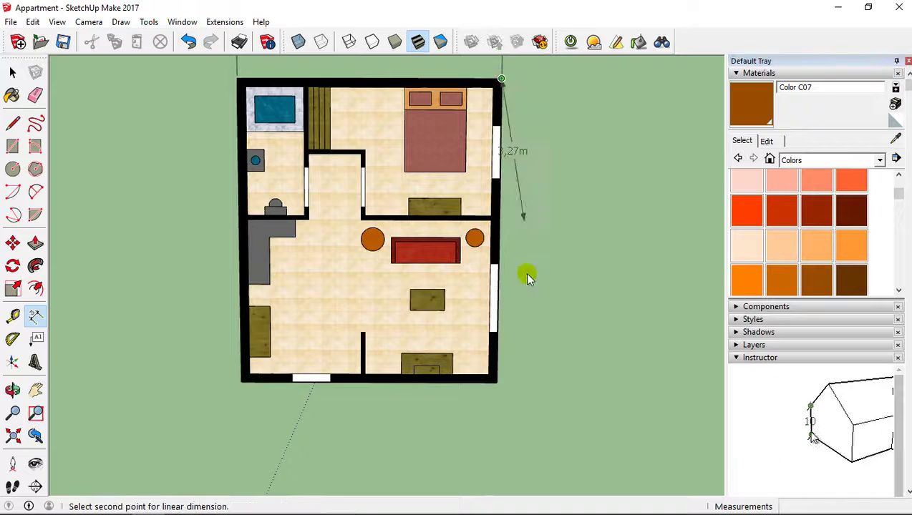
pyautogui.click(496, 383)
pyautogui.click(622, 367)
pyautogui.scroll(-1, 546, 232)
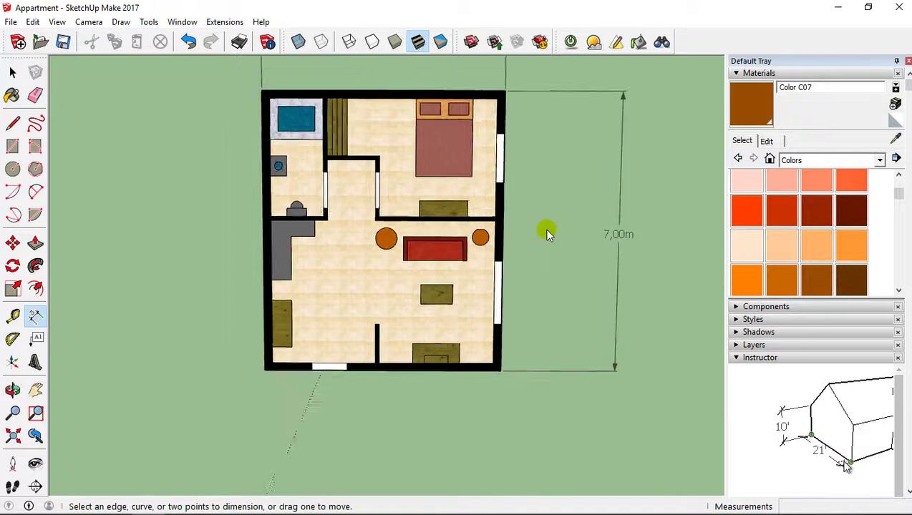
pyautogui.moveTo(544, 228)
pyautogui.mouseDown(button='middle')
pyautogui.moveTo(545, 220)
pyautogui.moveTo(535, 275)
pyautogui.moveTo(460, 213)
pyautogui.mouseUp(button='middle')
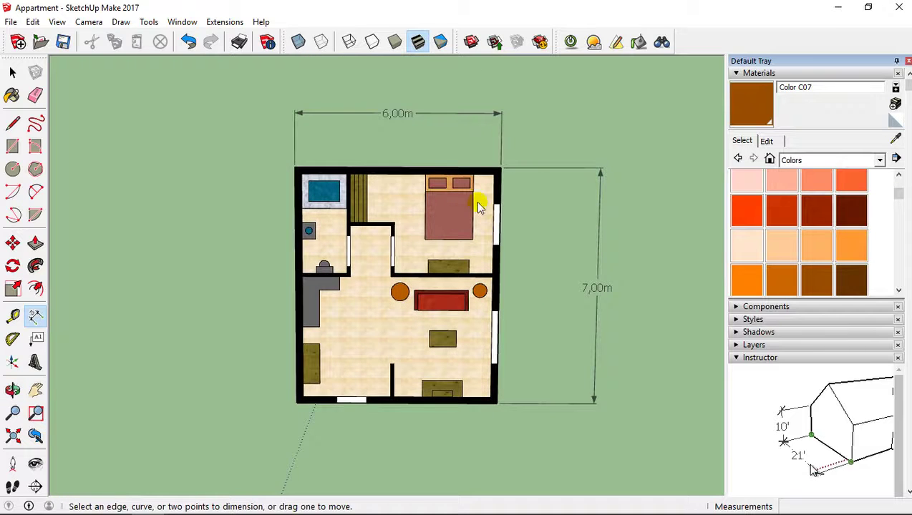
pyautogui.scroll(1, 420, 189)
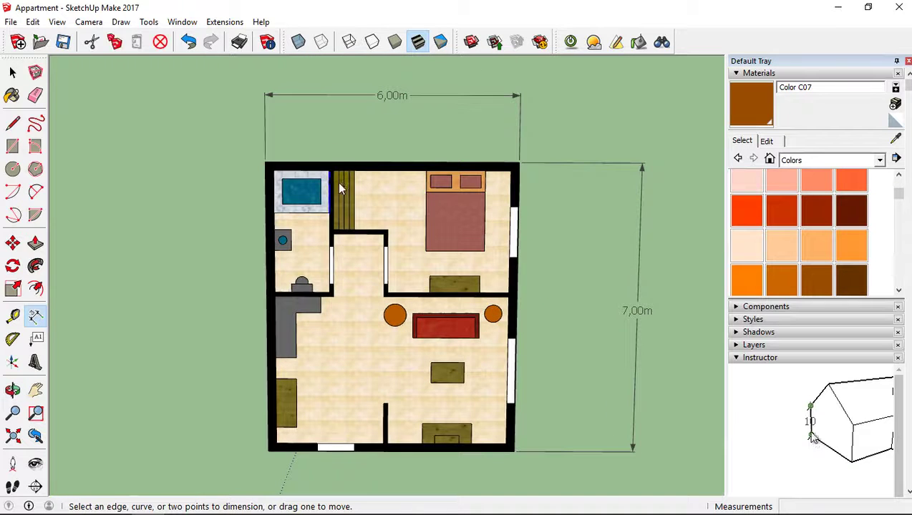
# Dimension the right wall's top 0,85m segment and the 1,20m upper window
pyautogui.click(510, 172)
pyautogui.click(511, 207)
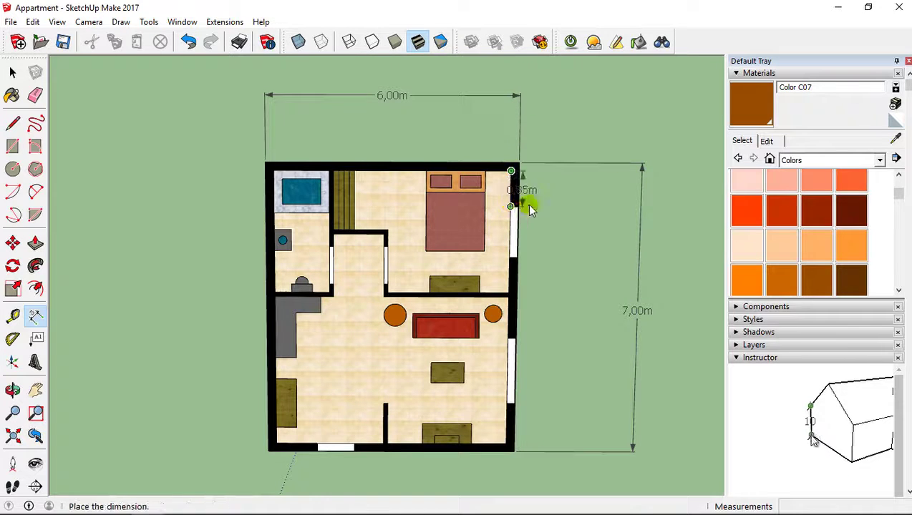
pyautogui.click(549, 207)
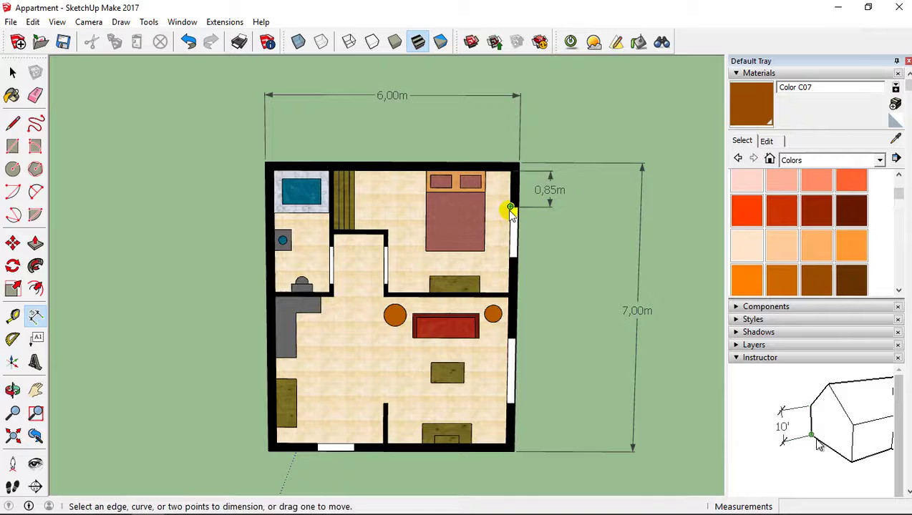
pyautogui.click(510, 208)
pyautogui.click(509, 258)
pyautogui.click(547, 252)
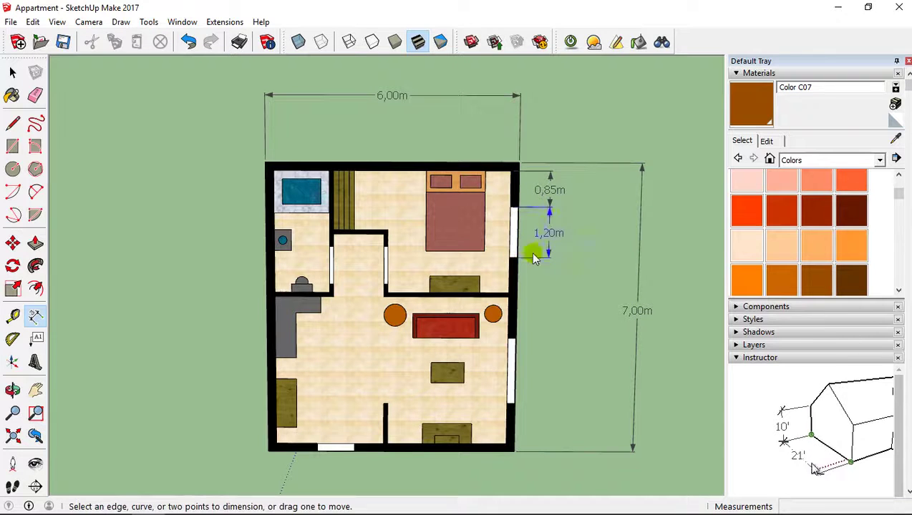
# Continue the chain with a second 0,85m segment and a 1,01m segment to the lower window
pyautogui.click(509, 258)
pyautogui.click(507, 293)
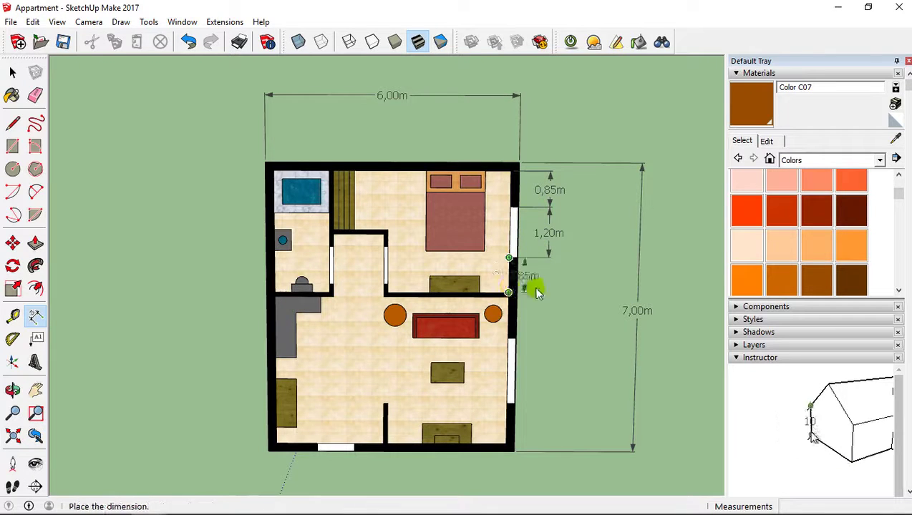
pyautogui.click(548, 288)
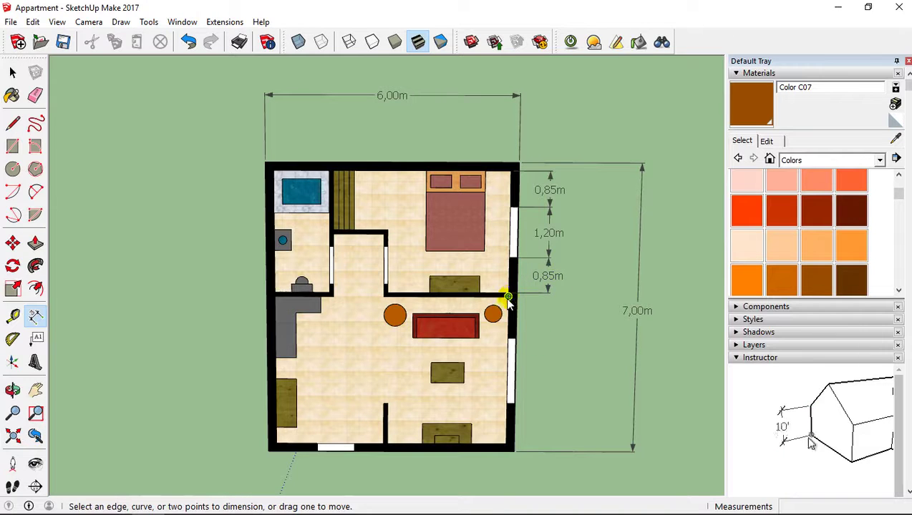
pyautogui.click(508, 297)
pyautogui.click(507, 340)
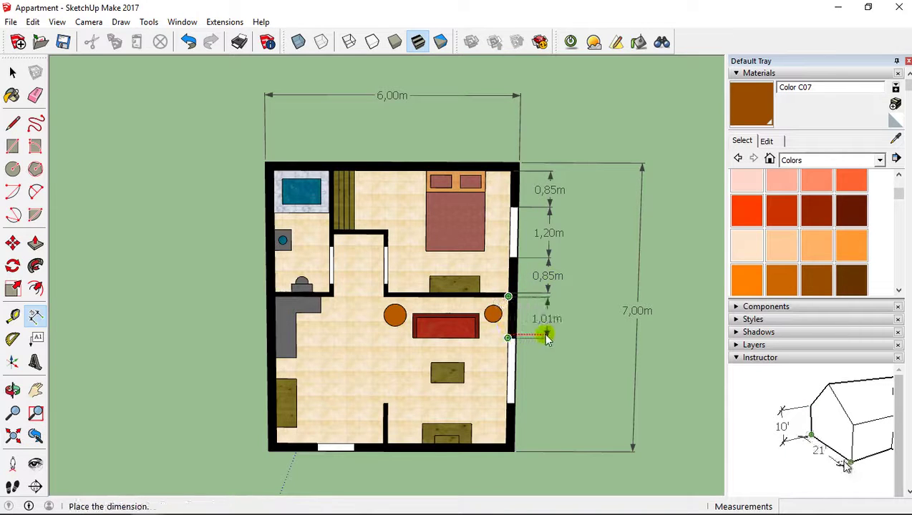
pyautogui.click(543, 332)
pyautogui.click(509, 340)
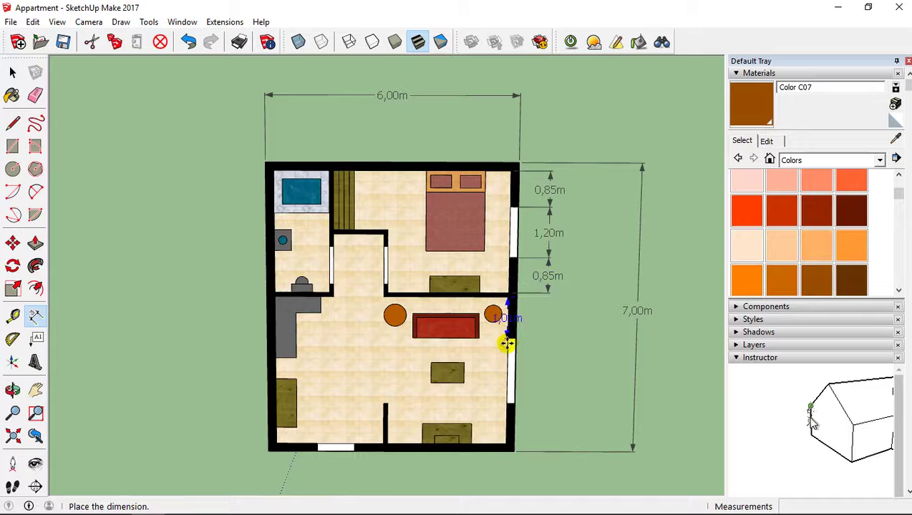
pyautogui.click(548, 330)
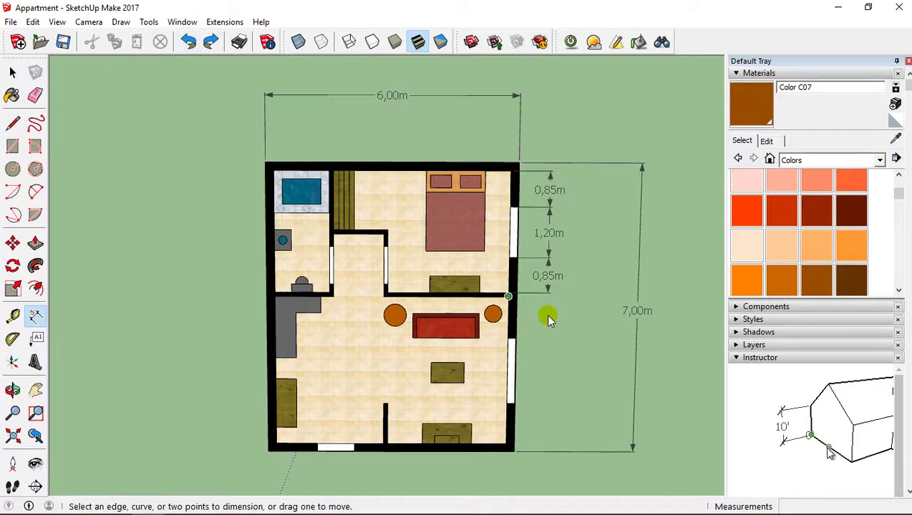
# Add the 1,01m dimension from the interior wall junction to the lower window
pyautogui.scroll(2, 547, 320)
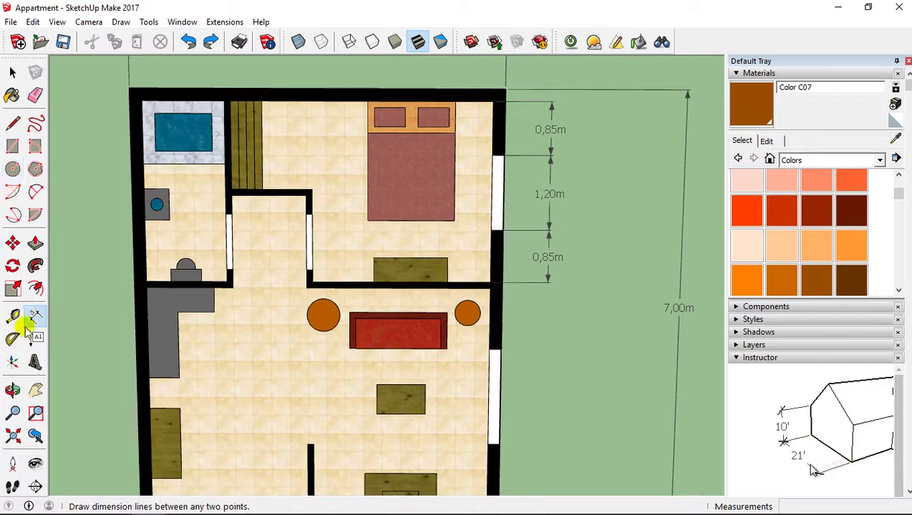
pyautogui.click(491, 289)
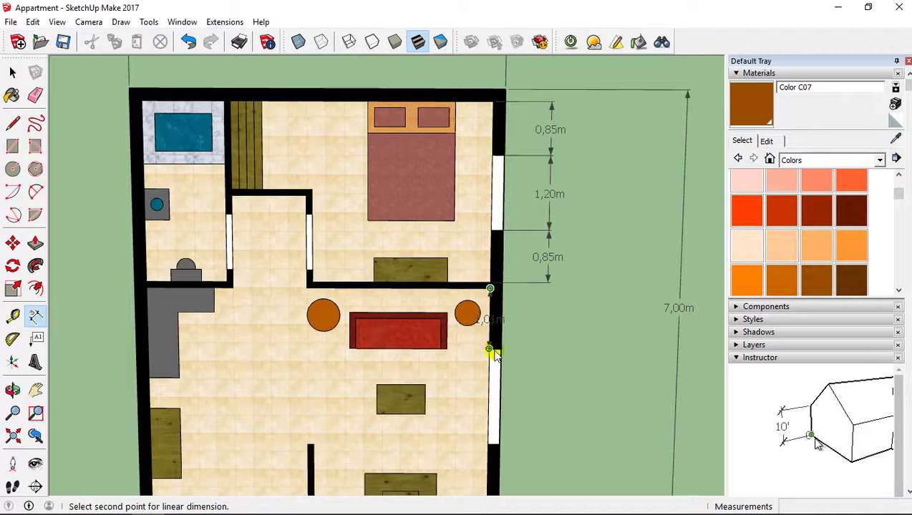
pyautogui.scroll(1, 494, 354)
pyautogui.scroll(1, 501, 321)
pyautogui.scroll(1, 501, 326)
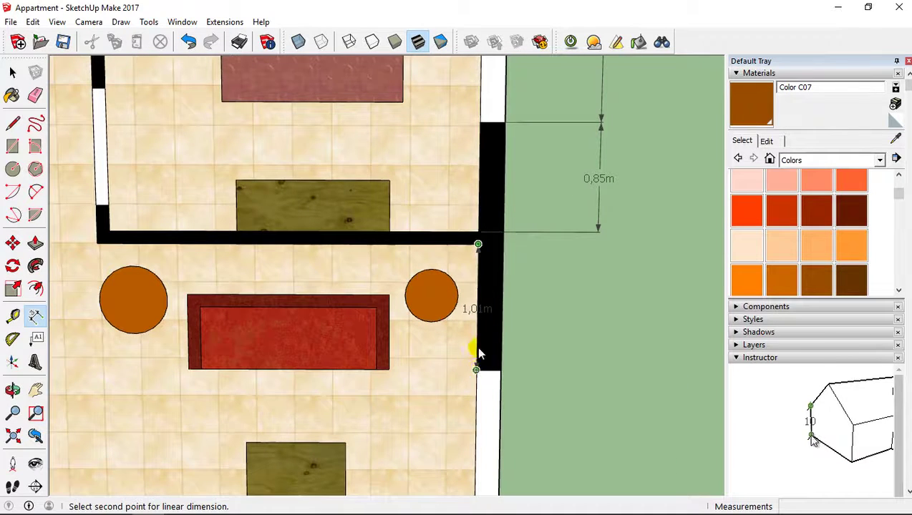
pyautogui.scroll(-1, 479, 344)
pyautogui.scroll(-1, 480, 333)
pyautogui.scroll(-1, 480, 319)
pyautogui.scroll(-1, 493, 322)
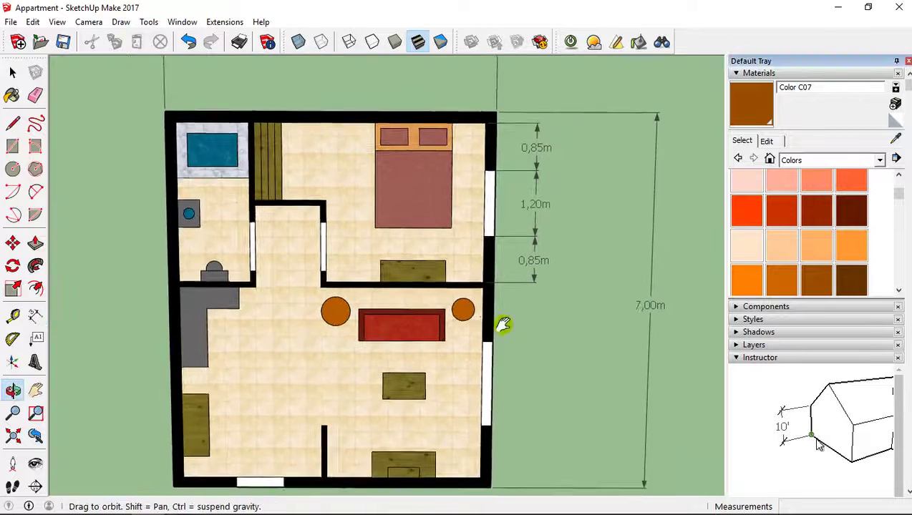
pyautogui.keyDown('shift'); pyautogui.moveTo(503, 326); pyautogui.dragTo(494, 307, button='middle'); pyautogui.keyUp('shift')
pyautogui.click(480, 298)
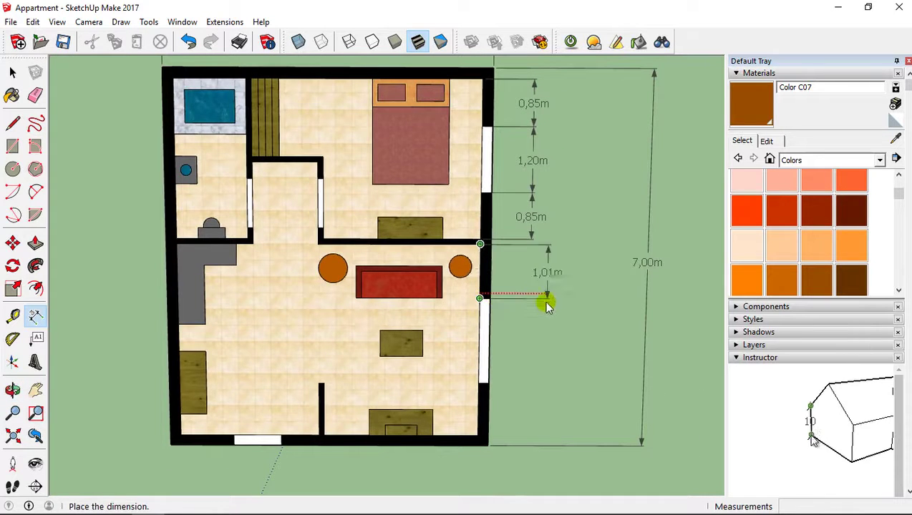
pyautogui.click(532, 299)
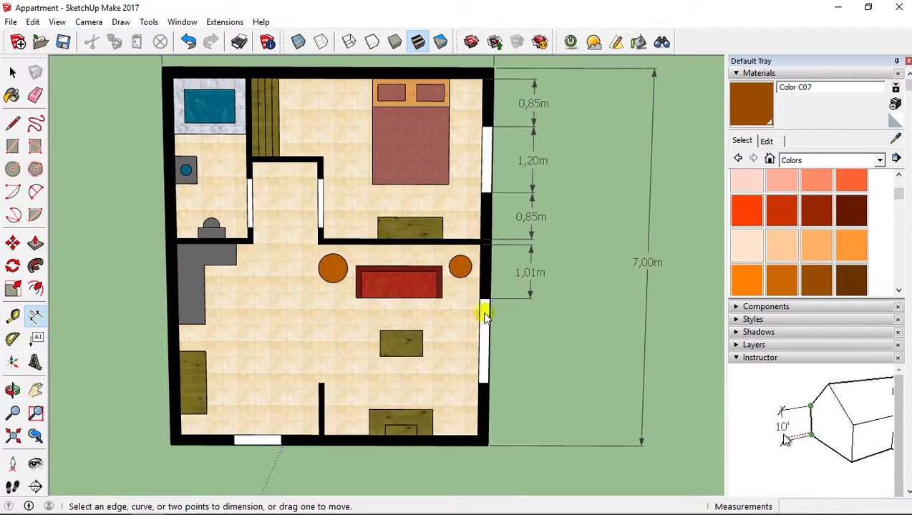
# Dimension the 1,60m lower window and the final 1,01m segment to the bottom-right corner
pyautogui.click(478, 382)
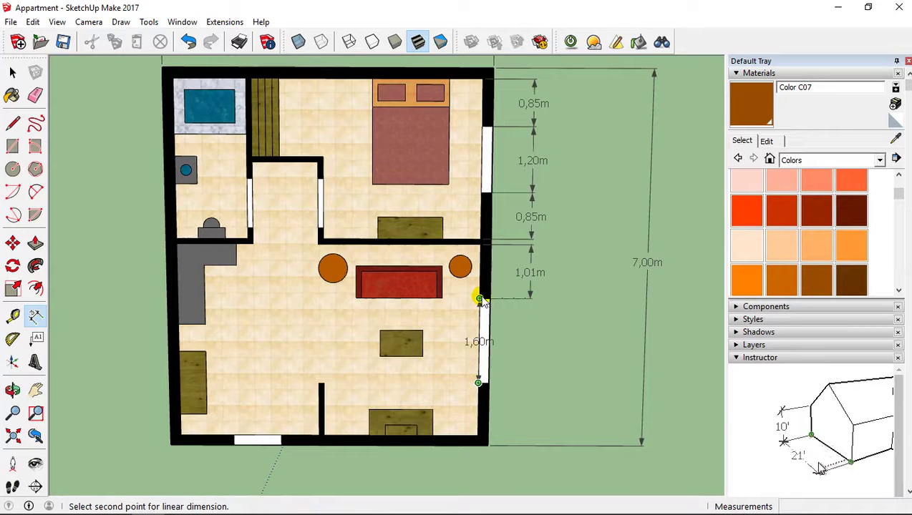
pyautogui.click(479, 299)
pyautogui.click(532, 304)
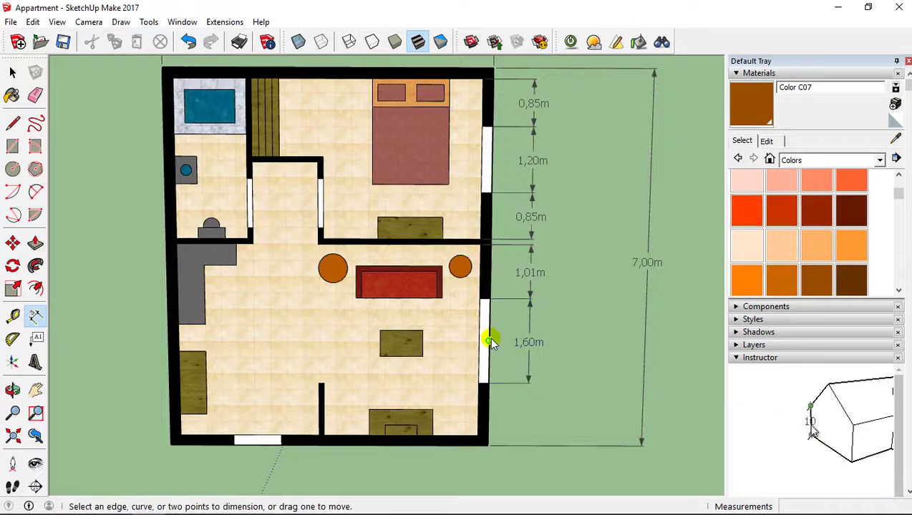
pyautogui.keyDown('shift'); pyautogui.moveTo(489, 390); pyautogui.dragTo(484, 322, button='middle'); pyautogui.keyUp('shift')
pyautogui.click(481, 315)
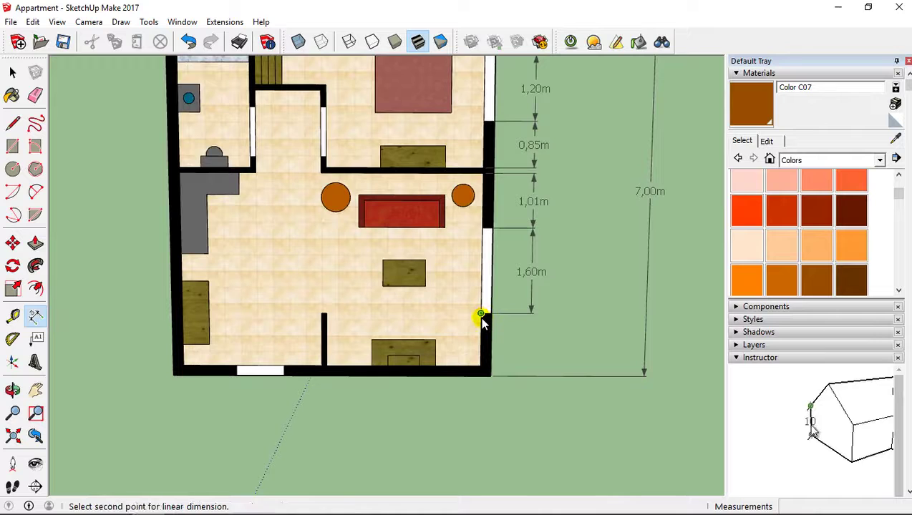
pyautogui.click(480, 365)
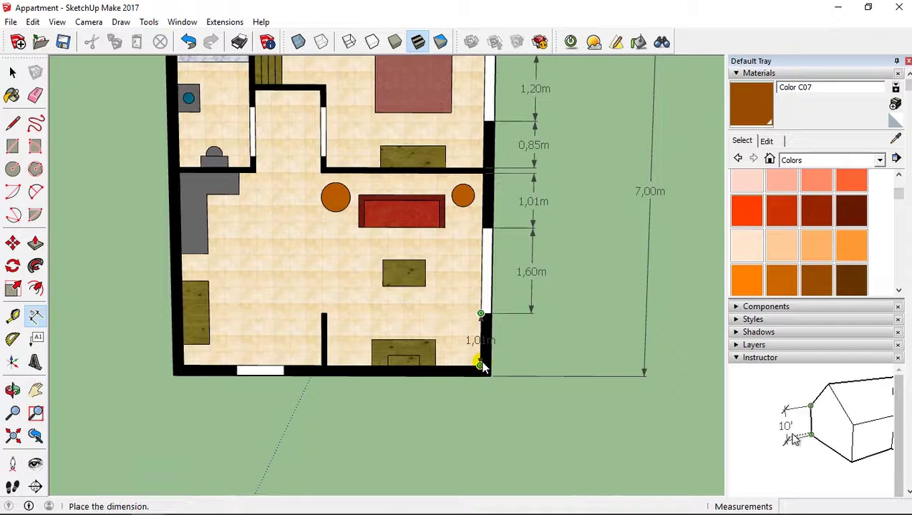
pyautogui.click(531, 362)
# Cancel an unwanted 0,70m interior dimension and zoom out to show the bottom wall
pyautogui.scroll(-1, 517, 299)
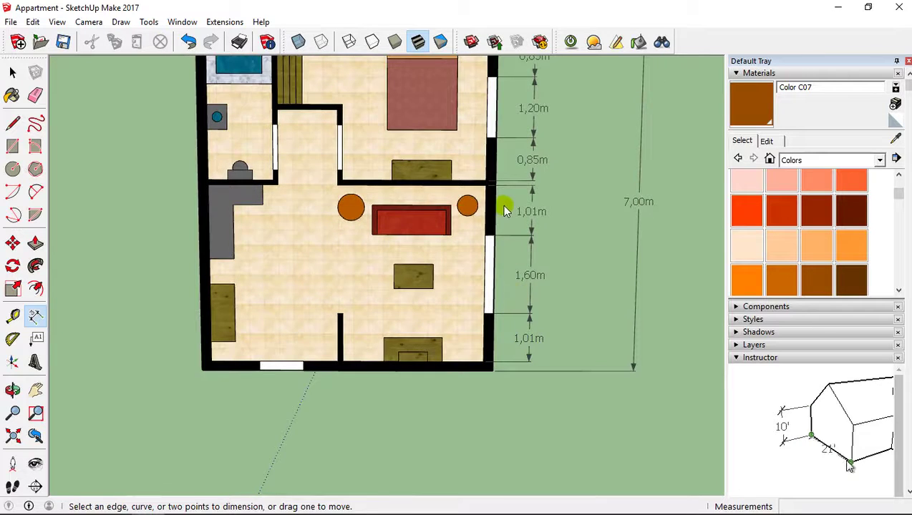
pyautogui.scroll(2, 503, 212)
pyautogui.keyDown('shift'); pyautogui.moveTo(494, 206); pyautogui.dragTo(498, 252, button='middle'); pyautogui.keyUp('shift')
pyautogui.scroll(2, 494, 236)
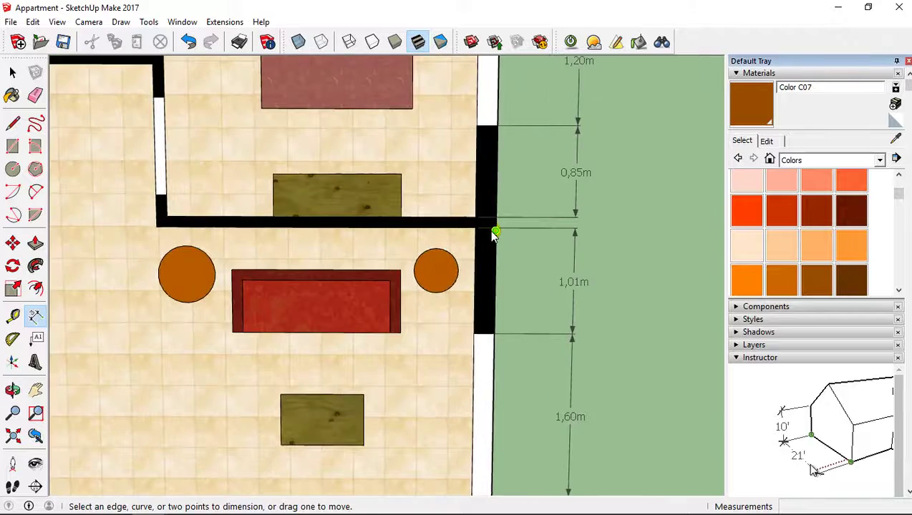
pyautogui.scroll(2, 494, 233)
pyautogui.click(450, 217)
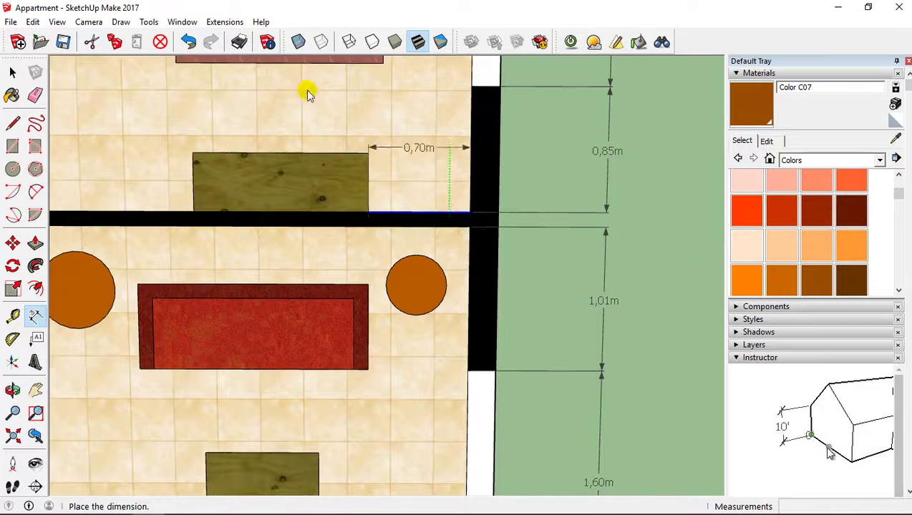
pyautogui.click(13, 72)
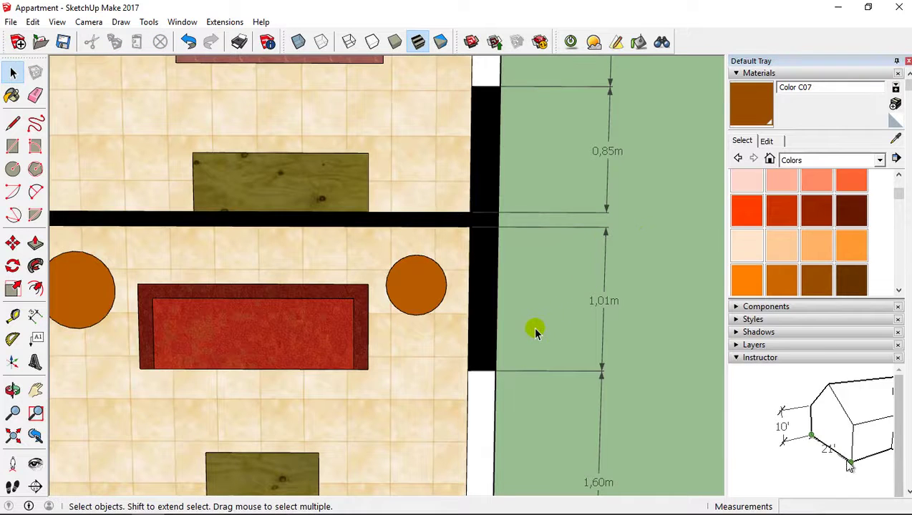
pyautogui.scroll(-2, 533, 319)
pyautogui.scroll(-3, 533, 318)
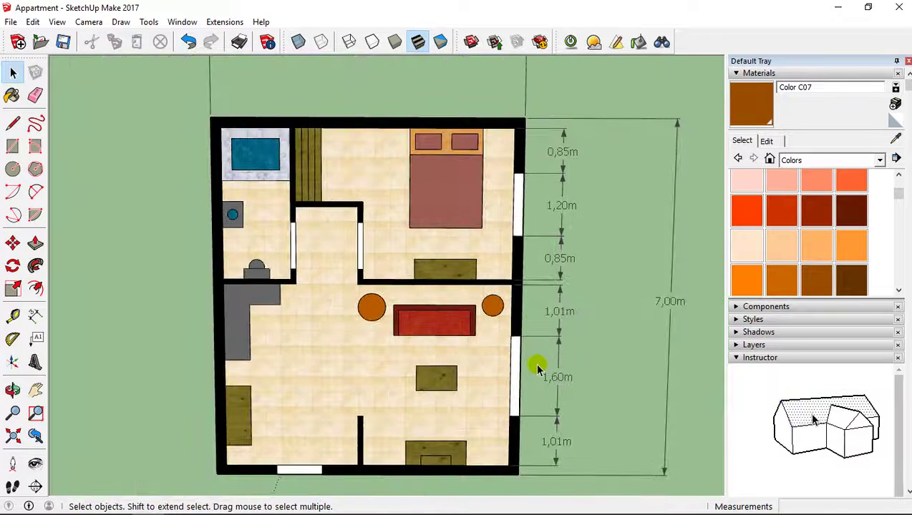
pyautogui.moveTo(537, 369); pyautogui.dragTo(401, 302, button='middle')
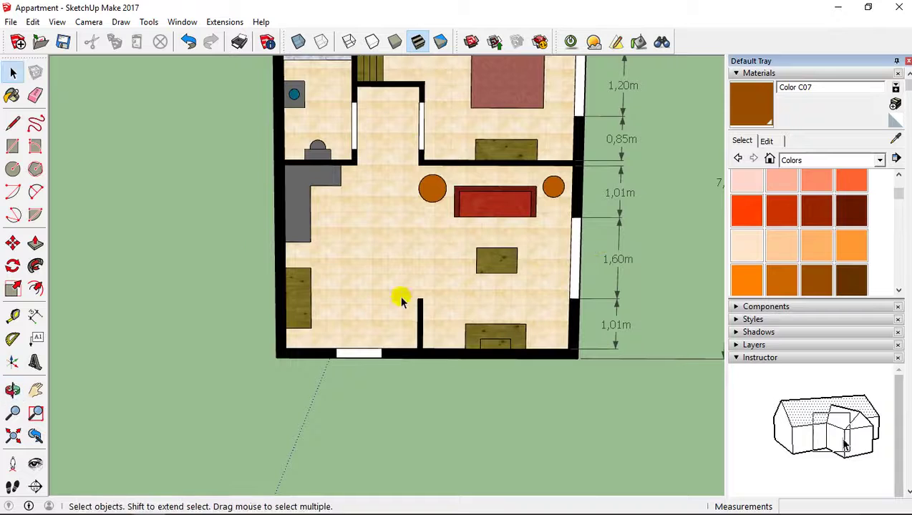
# Start the bottom-wall chain with 0,85m and 1,20m dimensions from the bottom-right corner
pyautogui.click(36, 315)
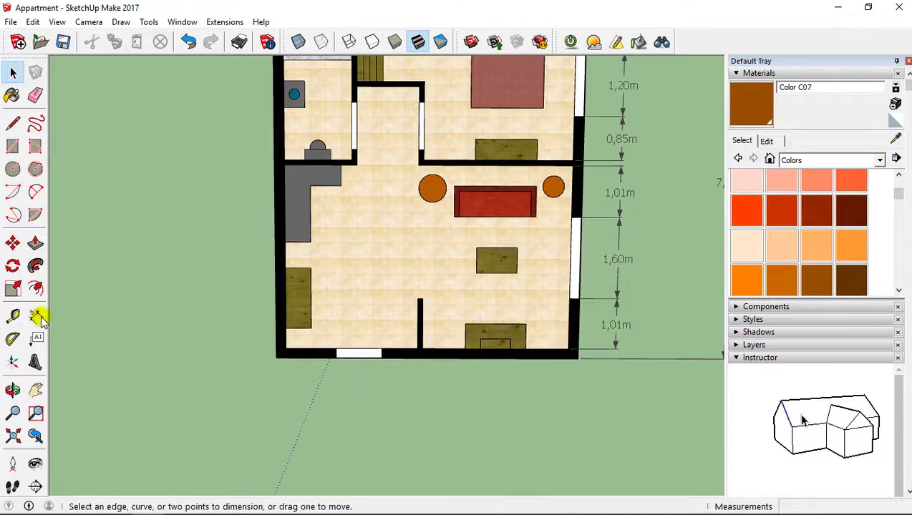
pyautogui.click(567, 350)
pyautogui.click(524, 350)
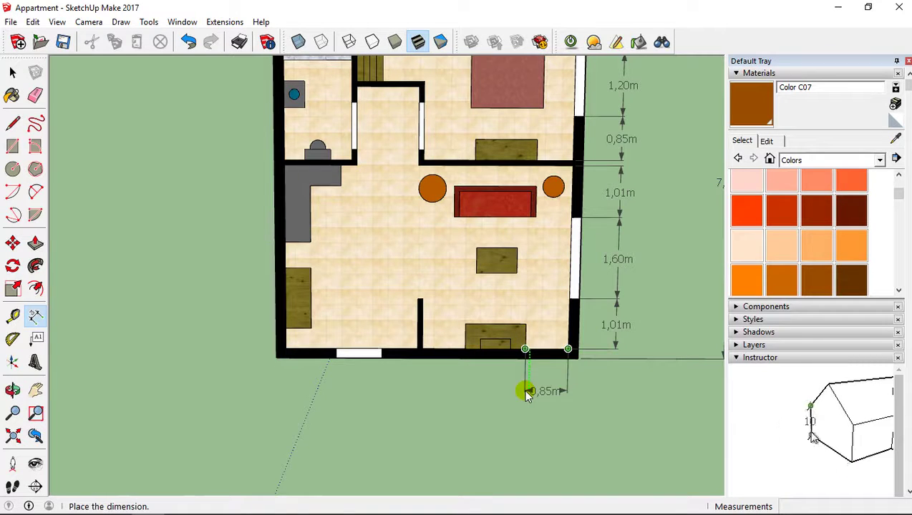
pyautogui.click(524, 391)
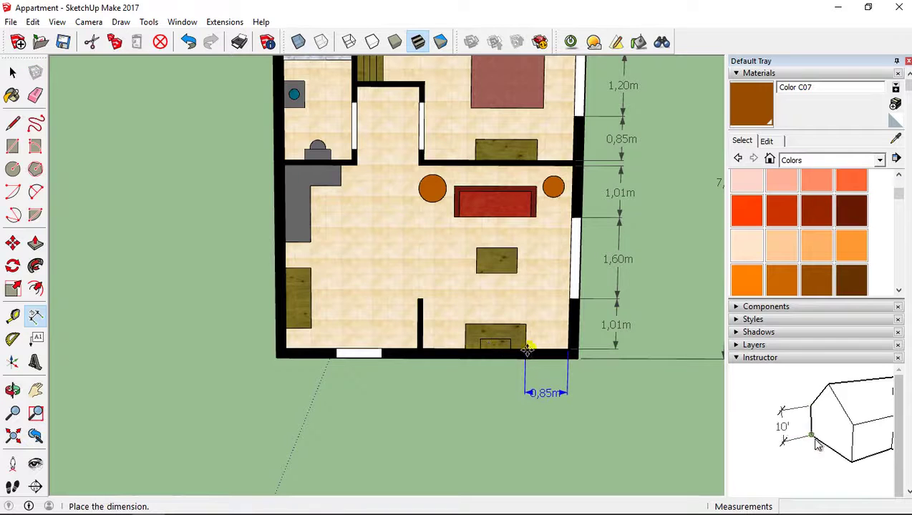
pyautogui.click(35, 316)
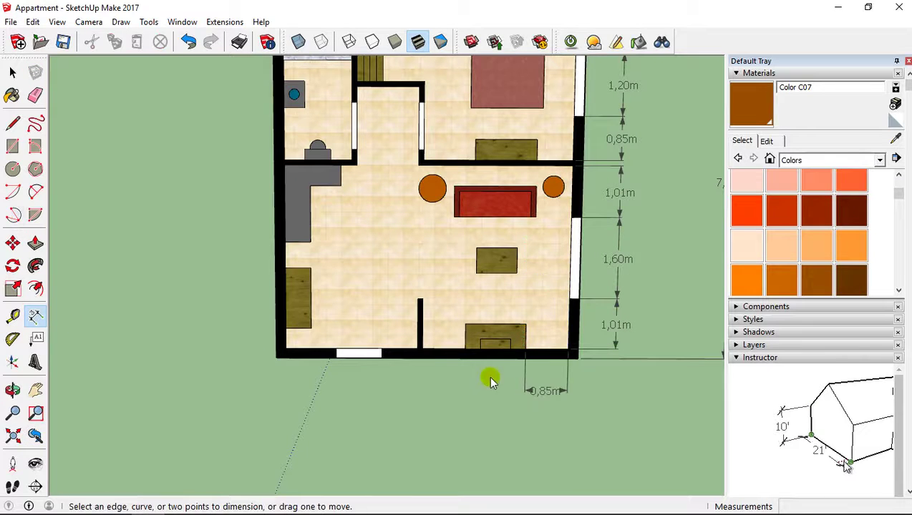
pyautogui.click(525, 349)
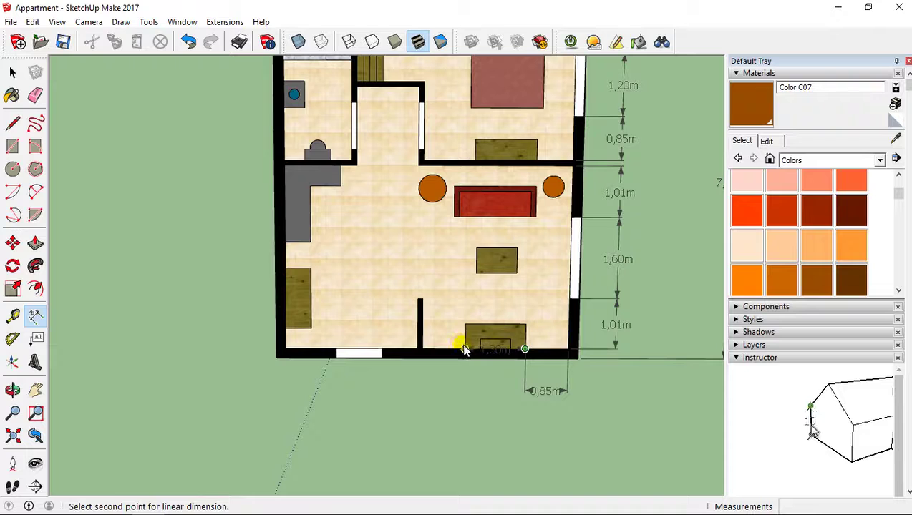
pyautogui.click(464, 349)
pyautogui.click(466, 391)
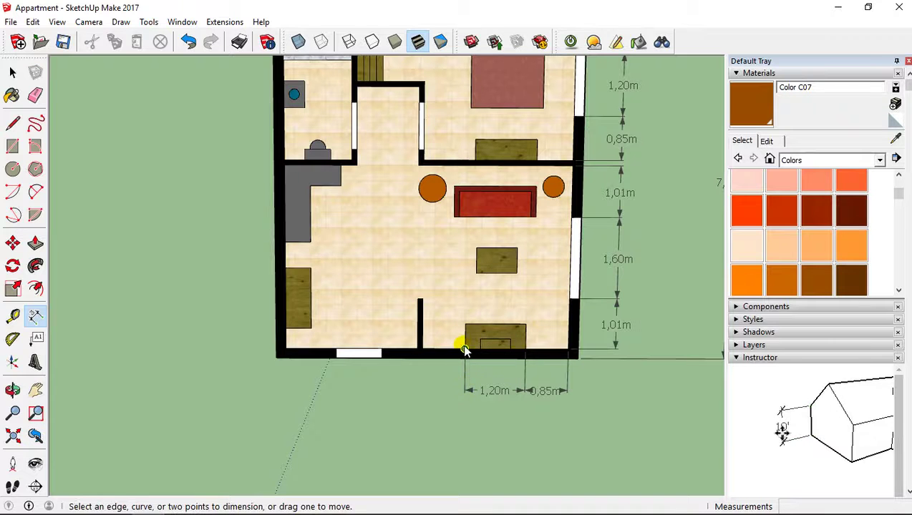
# Add the next 0,85m segment and the 0,71m segment up to the door
pyautogui.click(463, 350)
pyautogui.click(423, 349)
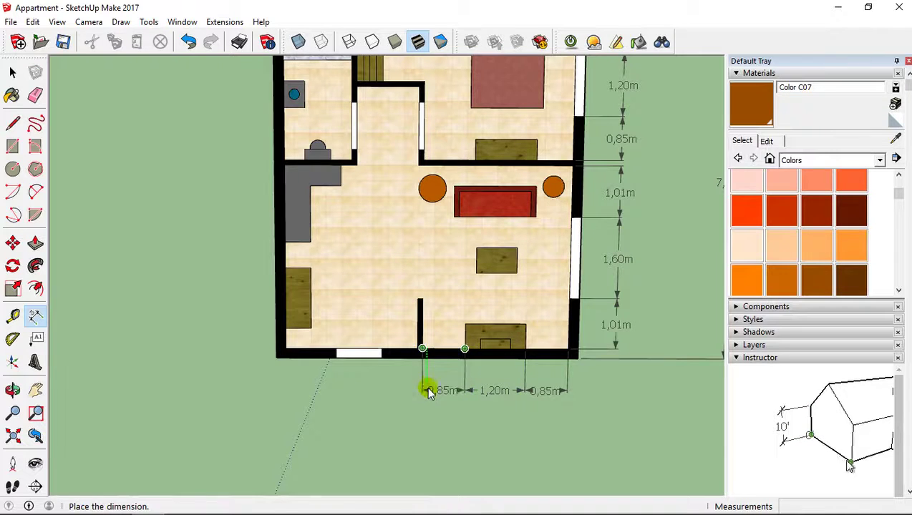
pyautogui.click(427, 391)
pyautogui.click(417, 348)
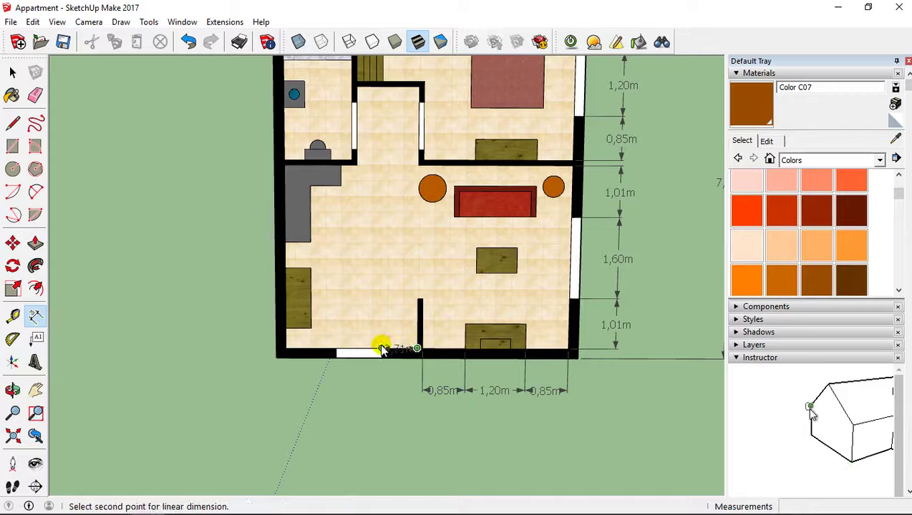
pyautogui.click(381, 350)
pyautogui.click(377, 364)
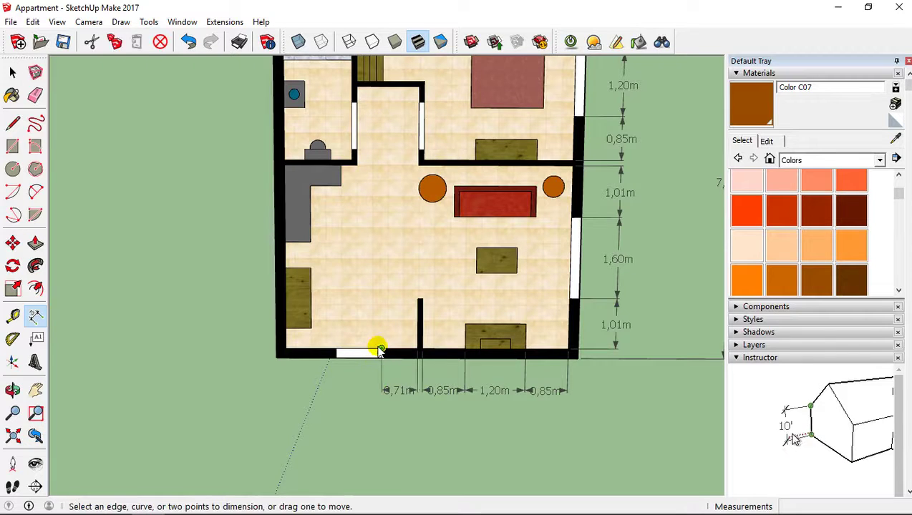
# Dimension the 0,90m door width and the final 1,00m segment to the bottom-left corner
pyautogui.click(382, 348)
pyautogui.click(336, 348)
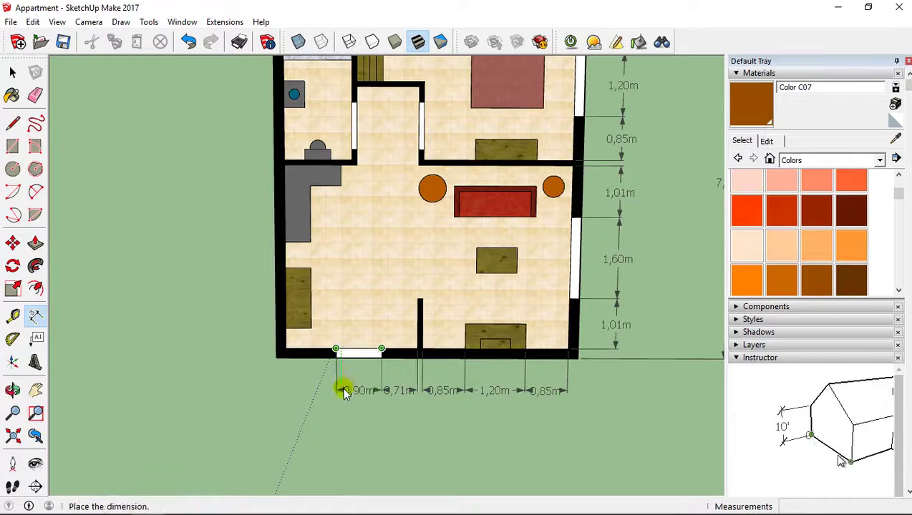
pyautogui.click(341, 390)
pyautogui.click(335, 349)
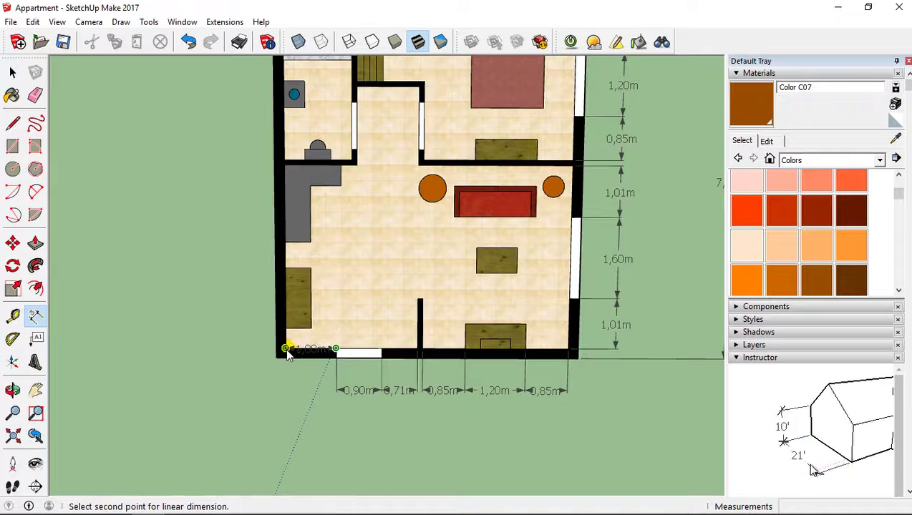
pyautogui.click(284, 348)
pyautogui.click(287, 390)
pyautogui.scroll(-2, 367, 275)
pyautogui.scroll(-2, 368, 275)
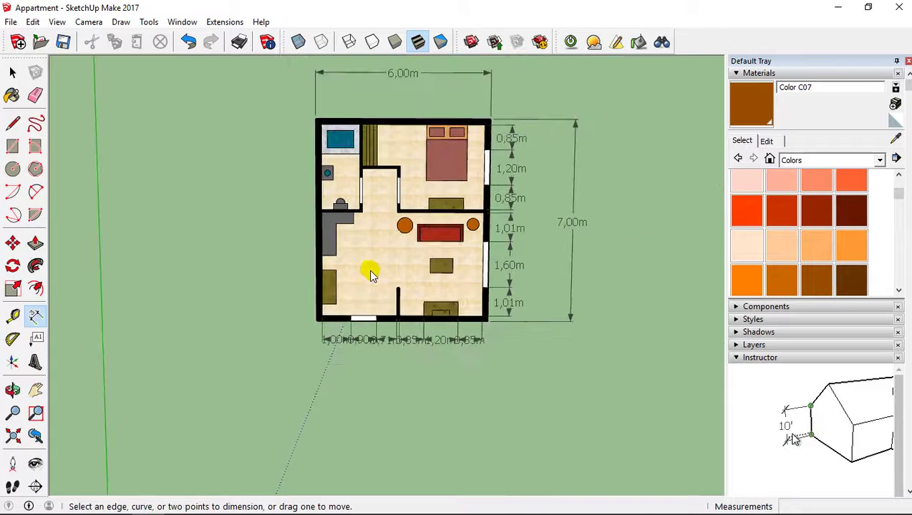
pyautogui.moveTo(371, 274)
pyautogui.mouseDown(button='middle')
pyautogui.moveTo(383, 362)
pyautogui.moveTo(443, 360)
pyautogui.mouseUp(button='middle')
# Dimension a 1,50m section of the left wall, placed outside the wall
pyautogui.scroll(3, 433, 278)
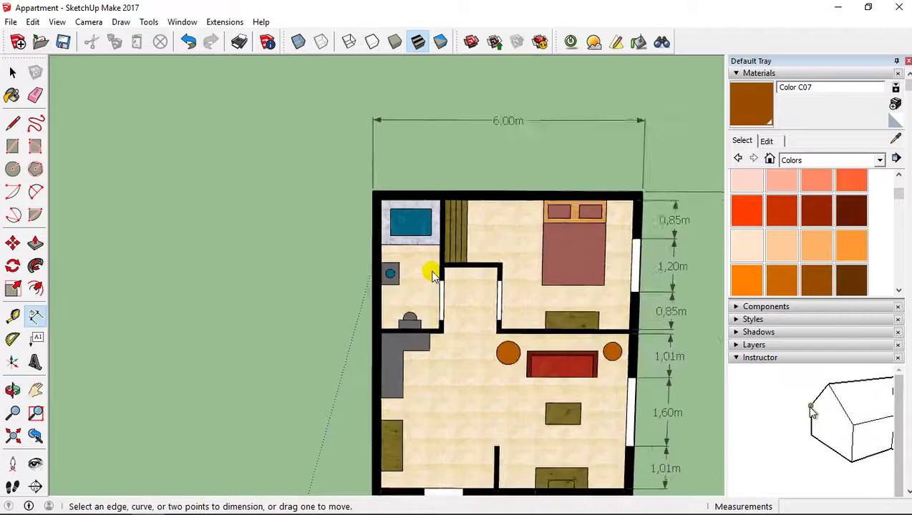
pyautogui.scroll(2, 432, 278)
pyautogui.moveTo(383, 315); pyautogui.dragTo(433, 231, button='middle')
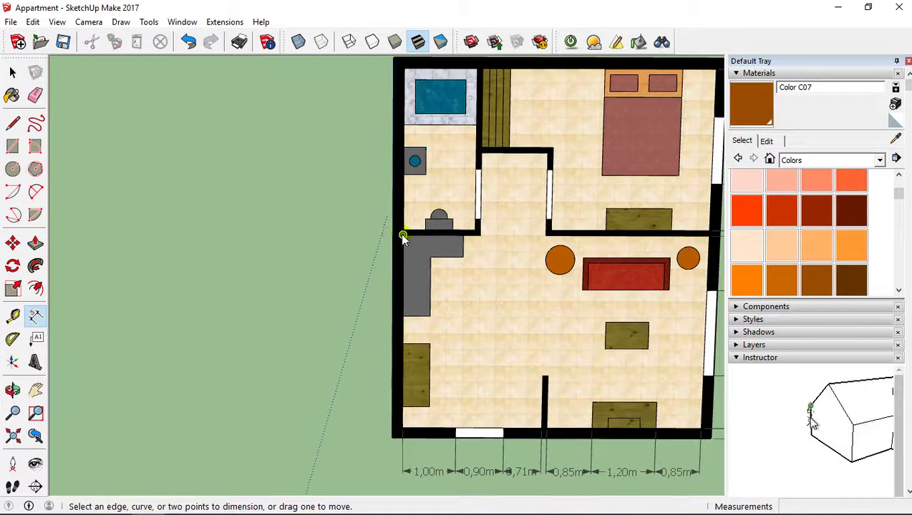
pyautogui.click(403, 235)
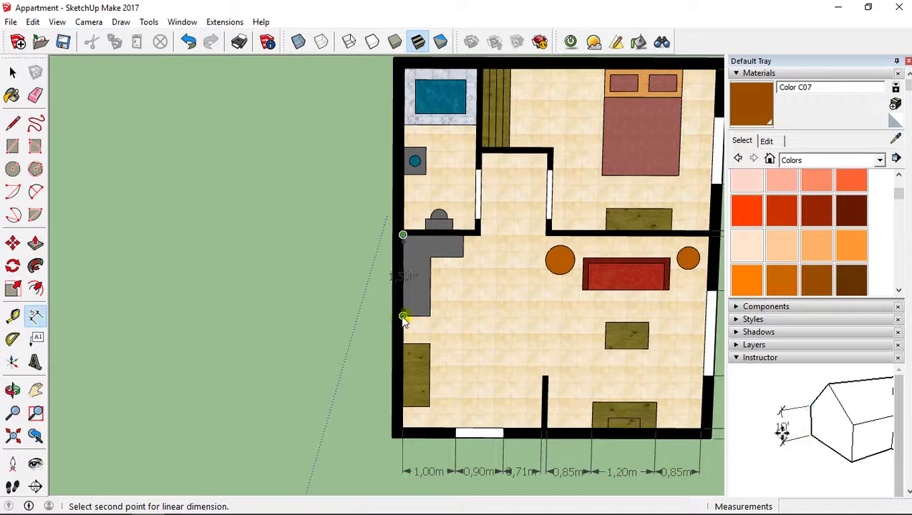
pyautogui.click(403, 316)
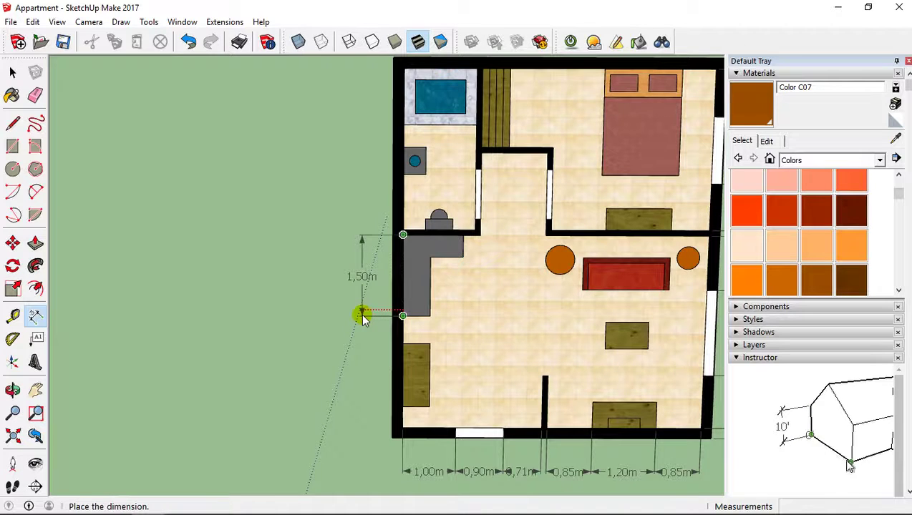
pyautogui.click(363, 315)
# Add 1,20m and 0,40m left-wall dimensions down to the bottom-left corner
pyautogui.click(403, 344)
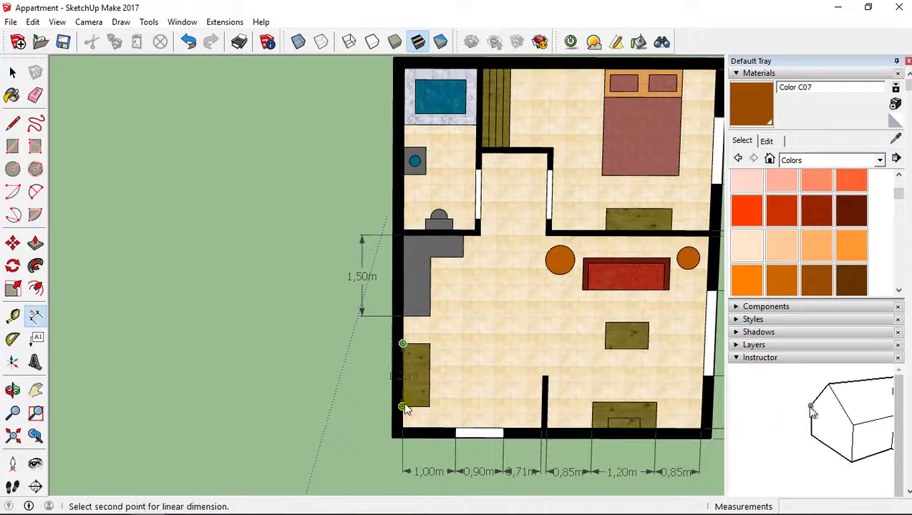
pyautogui.click(403, 407)
pyautogui.click(360, 396)
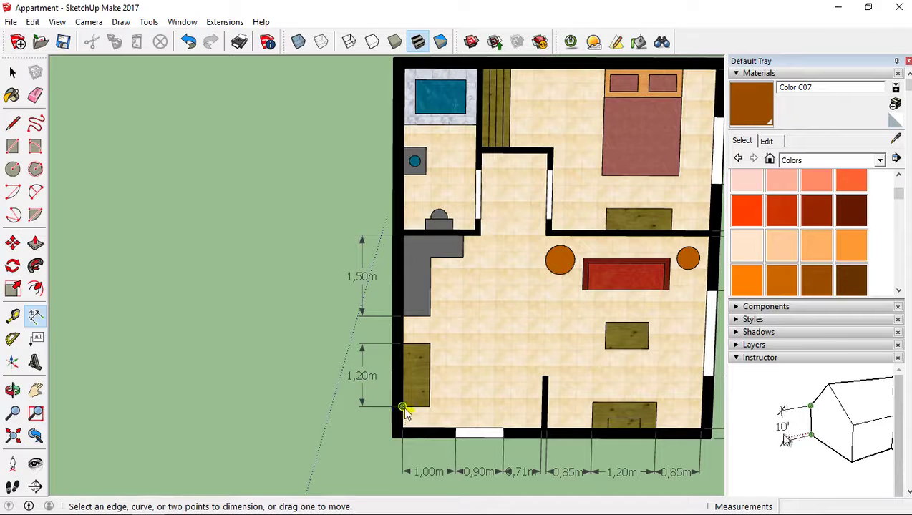
pyautogui.click(403, 407)
pyautogui.click(403, 427)
pyautogui.click(360, 418)
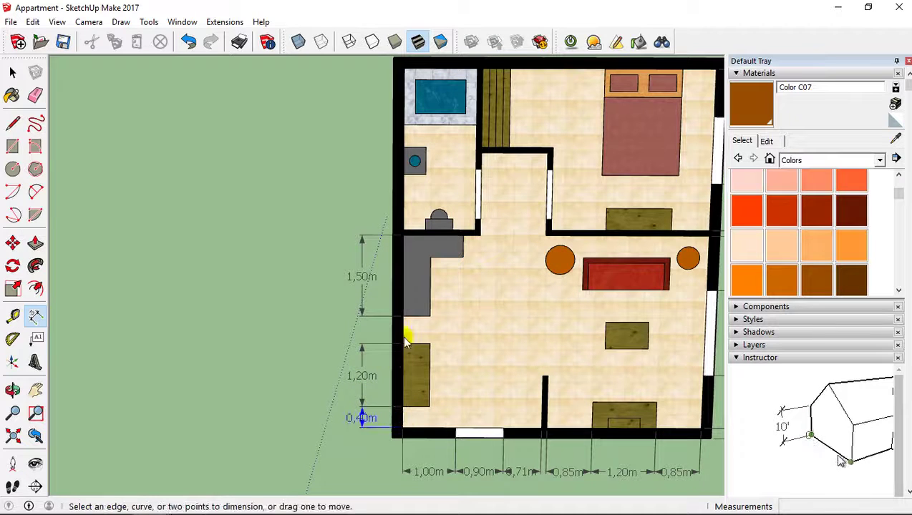
# Undo a move of the 1,50m dimension and add the 0,51m wall-section dimension
pyautogui.click(402, 316)
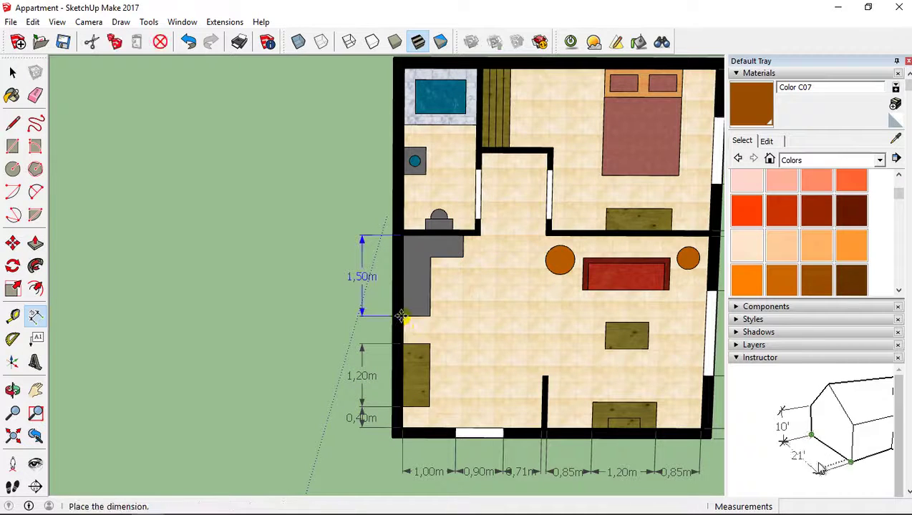
pyautogui.click(351, 312)
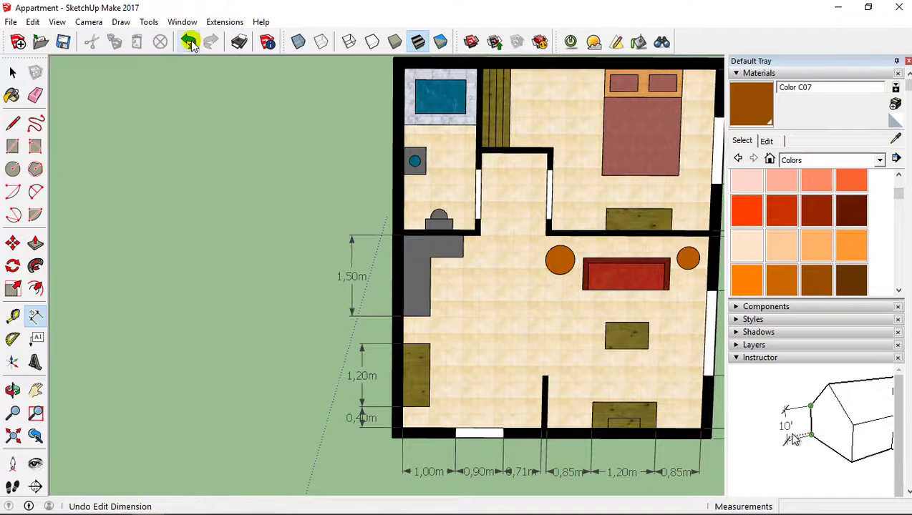
pyautogui.hotkey('ctrl', 'z')
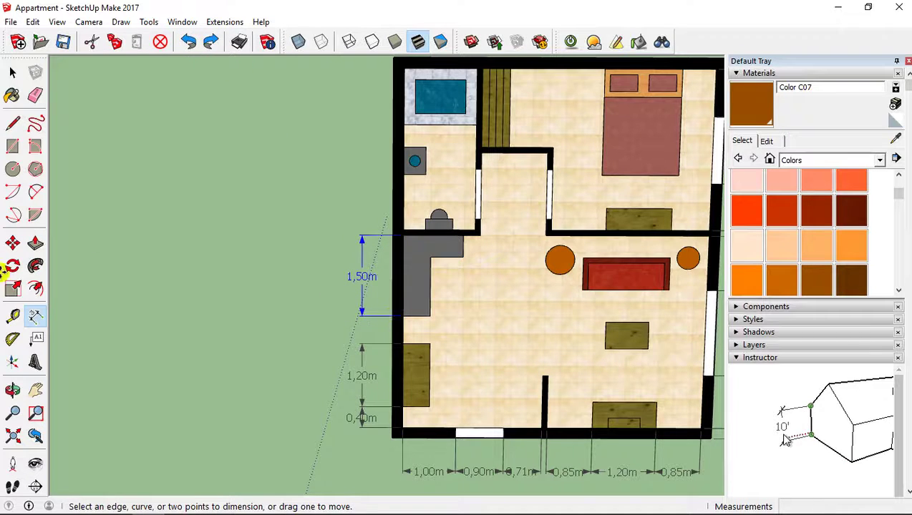
pyautogui.click(36, 315)
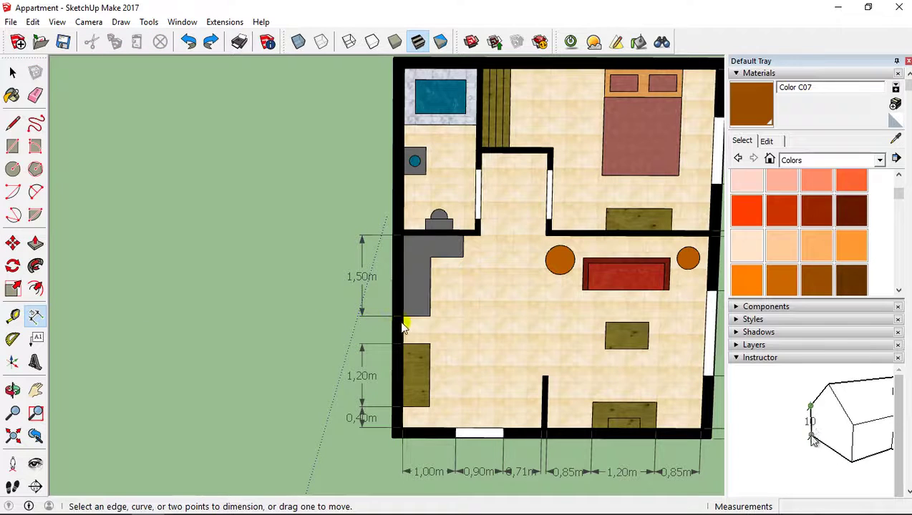
pyautogui.click(396, 317)
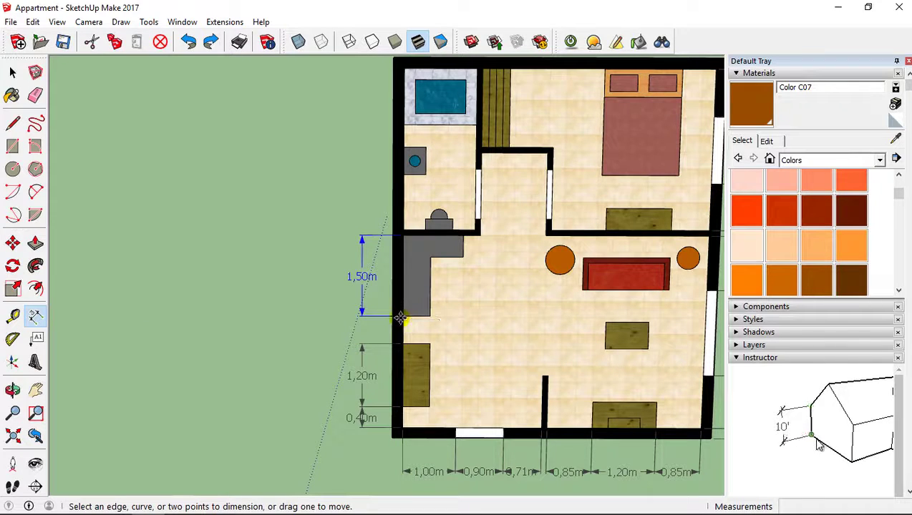
pyautogui.click(403, 316)
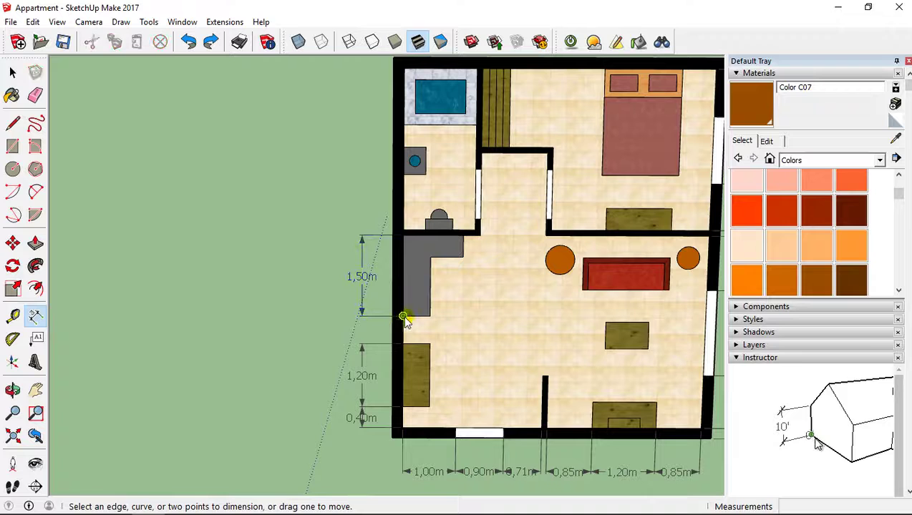
pyautogui.click(349, 342)
pyautogui.click(364, 338)
# Add the 2,90m dimension from the top-left corner to the partition wall junction
pyautogui.keyDown('shift'); pyautogui.moveTo(442, 250); pyautogui.dragTo(308, 339, button='middle'); pyautogui.keyUp('shift')
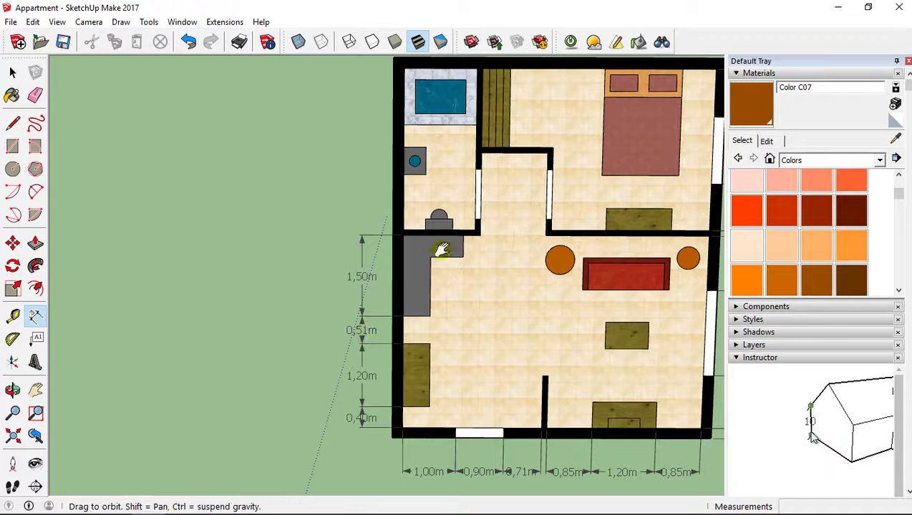
pyautogui.scroll(-3, 383, 318)
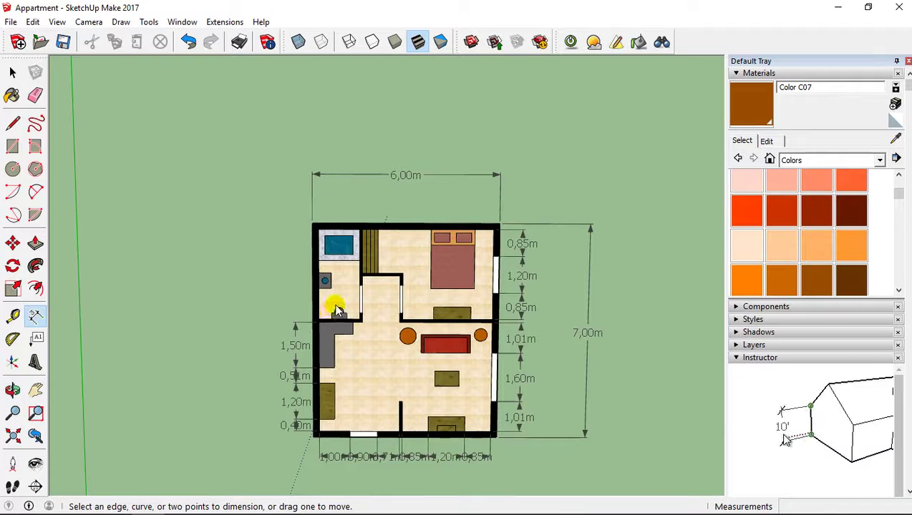
pyautogui.keyDown('shift'); pyautogui.moveTo(337, 308); pyautogui.dragTo(383, 299, button='middle'); pyautogui.keyUp('shift')
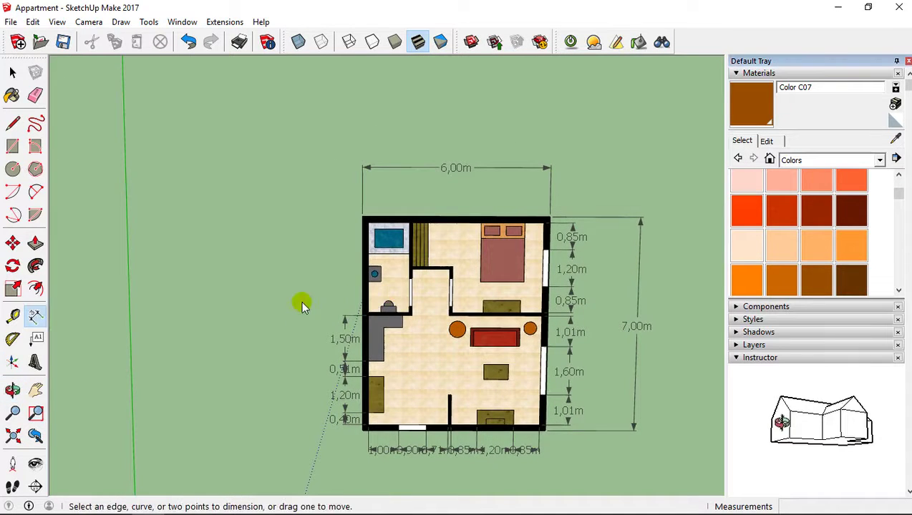
pyautogui.scroll(2, 301, 306)
pyautogui.keyDown('shift'); pyautogui.moveTo(368, 265); pyautogui.dragTo(377, 287, button='middle'); pyautogui.keyUp('shift')
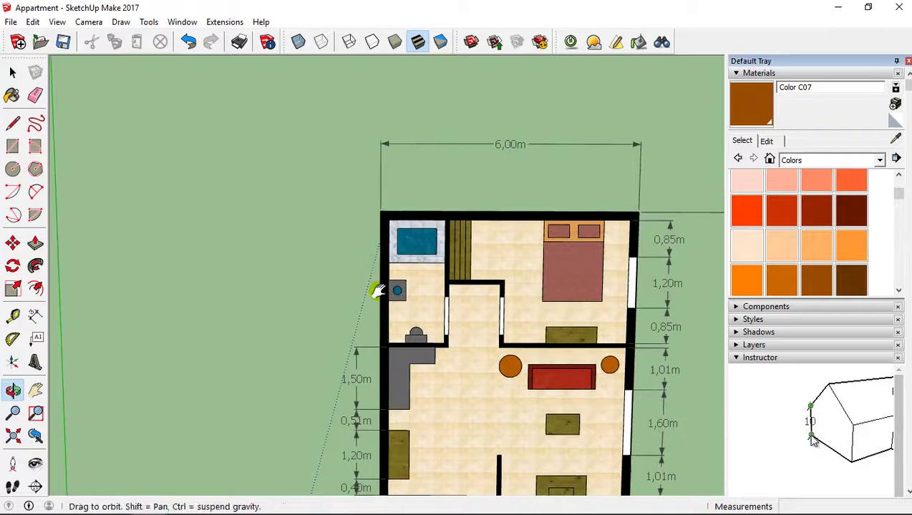
pyautogui.click(388, 220)
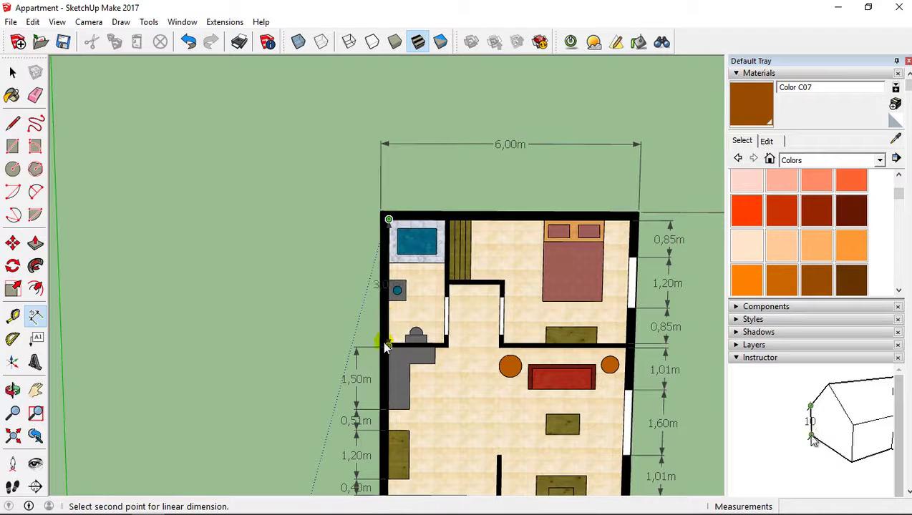
pyautogui.click(388, 343)
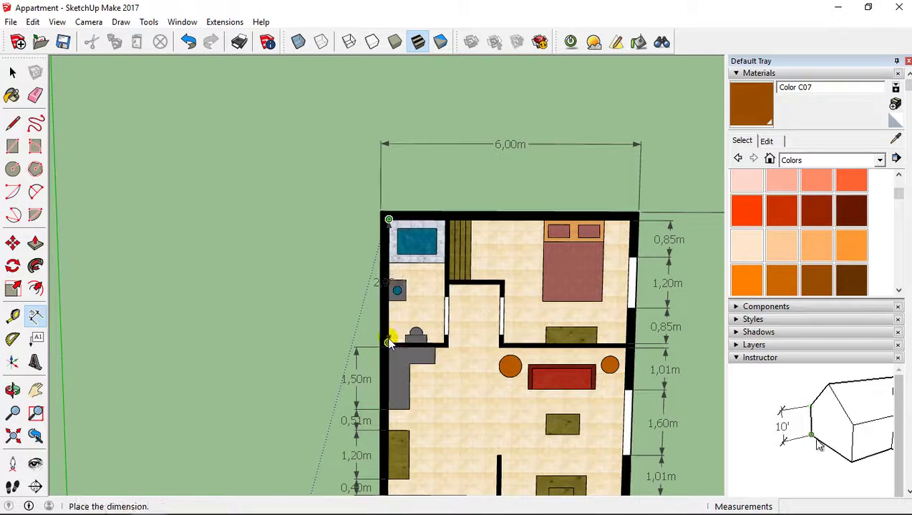
pyautogui.click(353, 336)
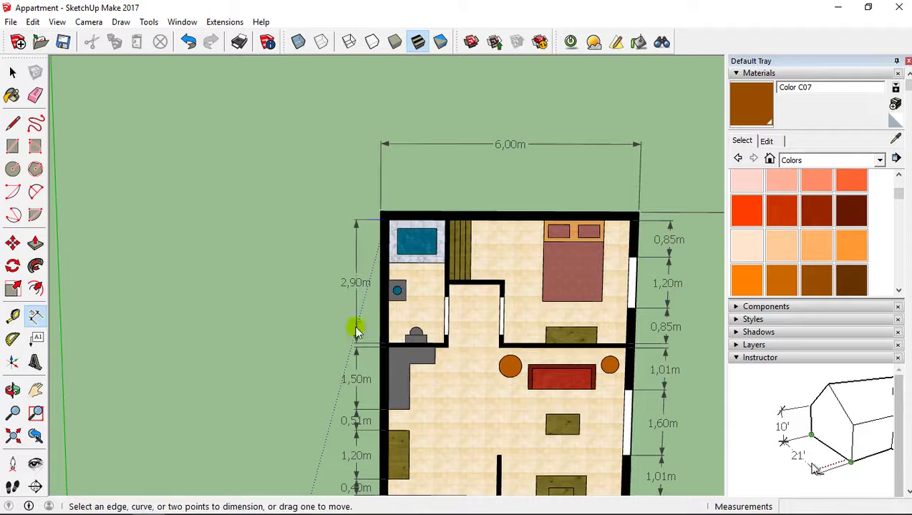
pyautogui.scroll(-3, 513, 310)
pyautogui.press('o')
pyautogui.moveTo(514, 308); pyautogui.dragTo(481, 210, button='middle')
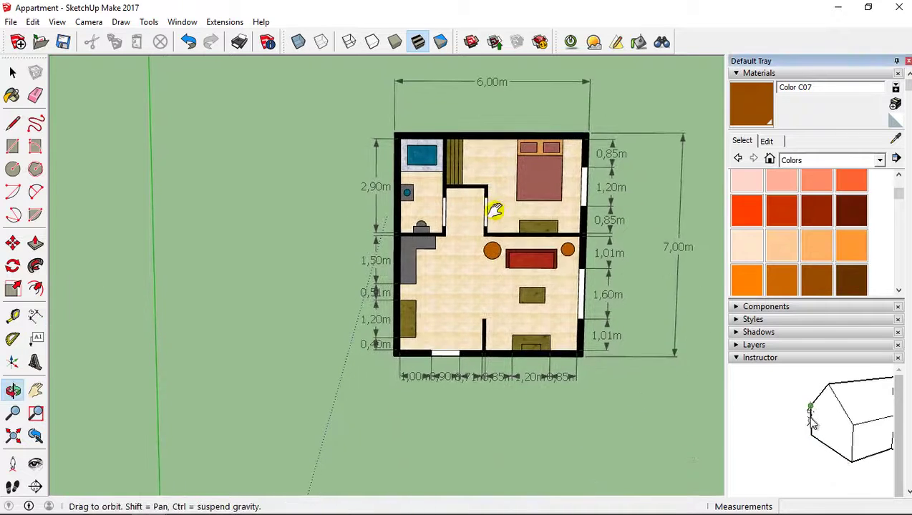
pyautogui.scroll(3, 434, 221)
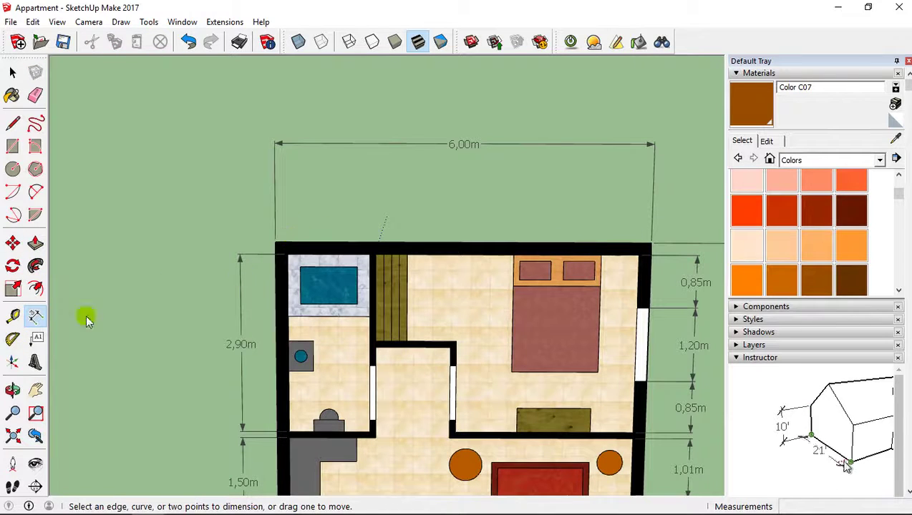
# Dimension 1,31m from the top-left corner and 0,60m at the top-right corner
pyautogui.click(287, 254)
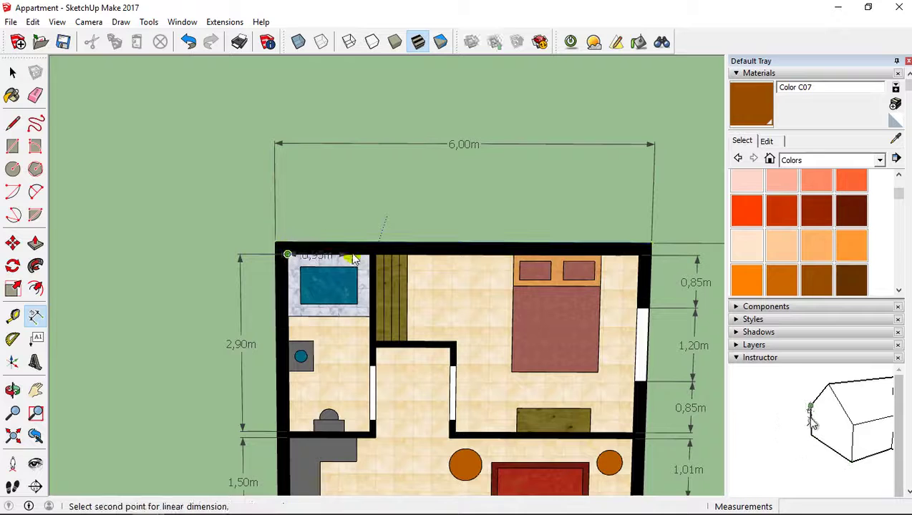
pyautogui.click(369, 254)
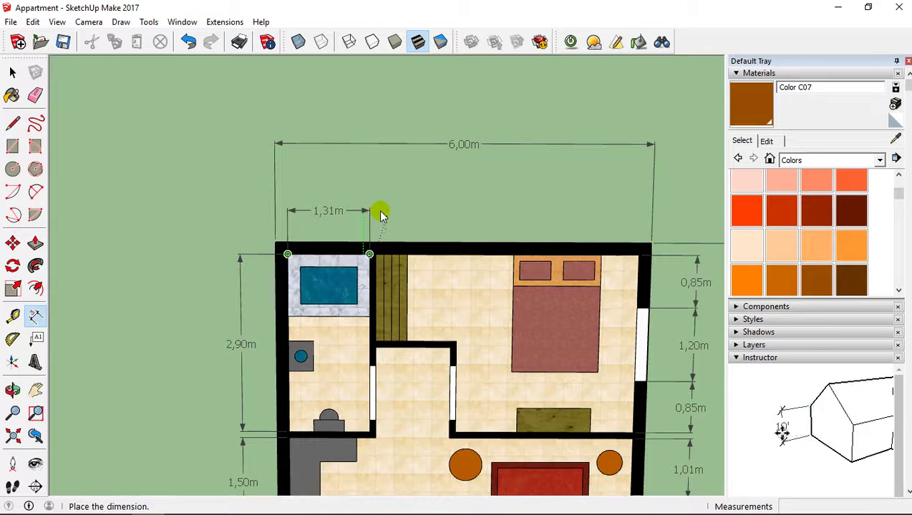
pyautogui.click(380, 213)
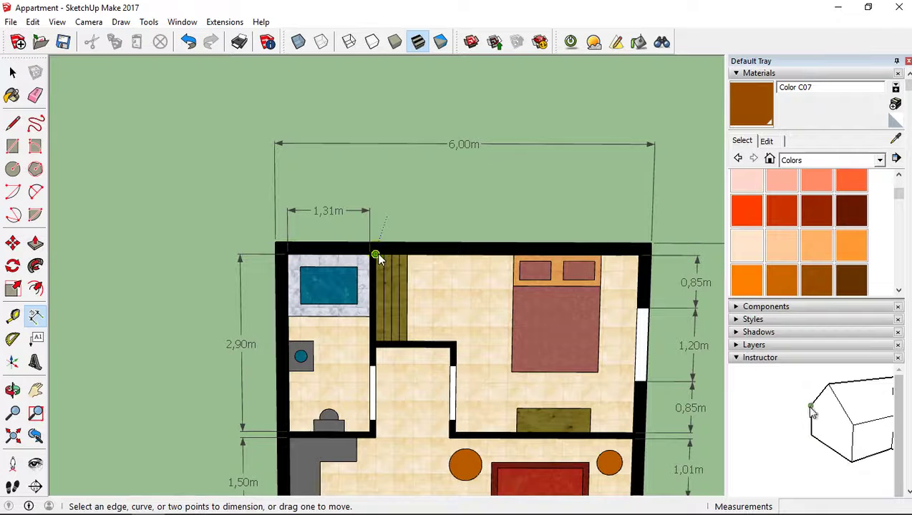
pyautogui.click(638, 255)
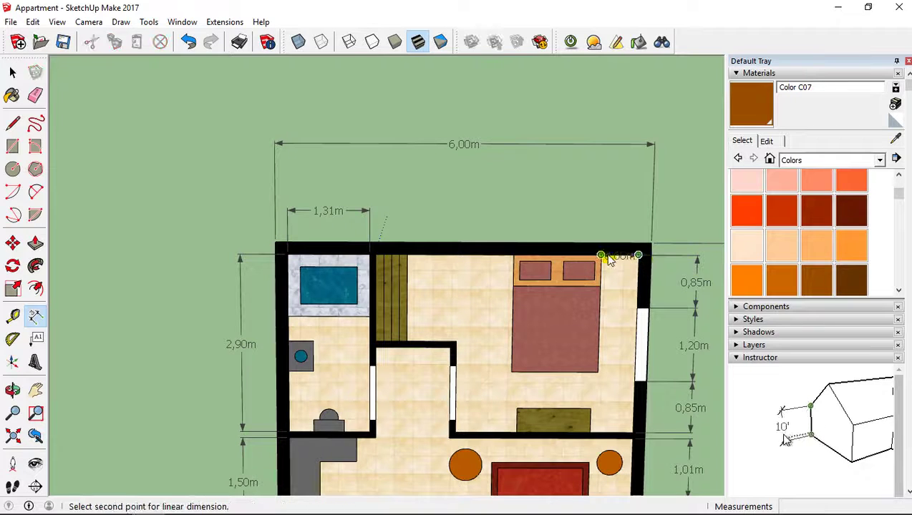
pyautogui.click(605, 257)
pyautogui.click(612, 213)
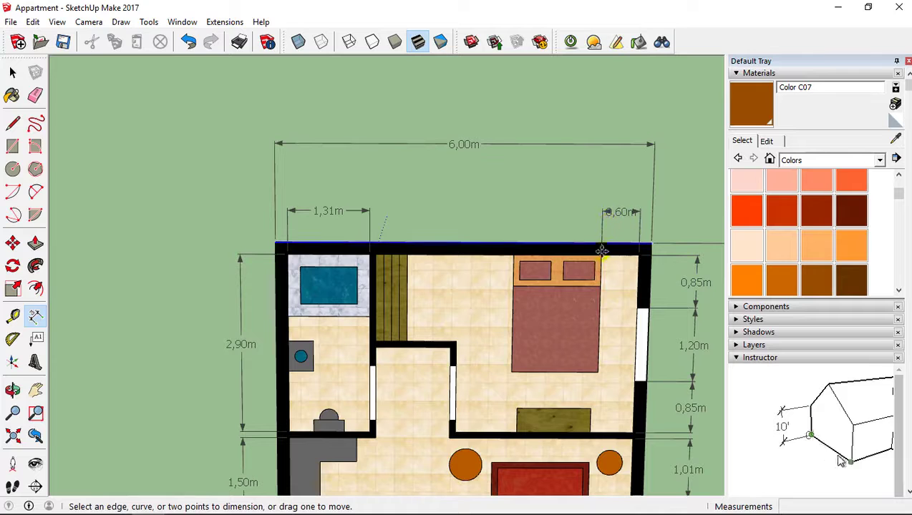
# Add the 1,40m bed-width dimension aligned with the chain, then place the 1,70m one
pyautogui.click(601, 256)
pyautogui.click(513, 254)
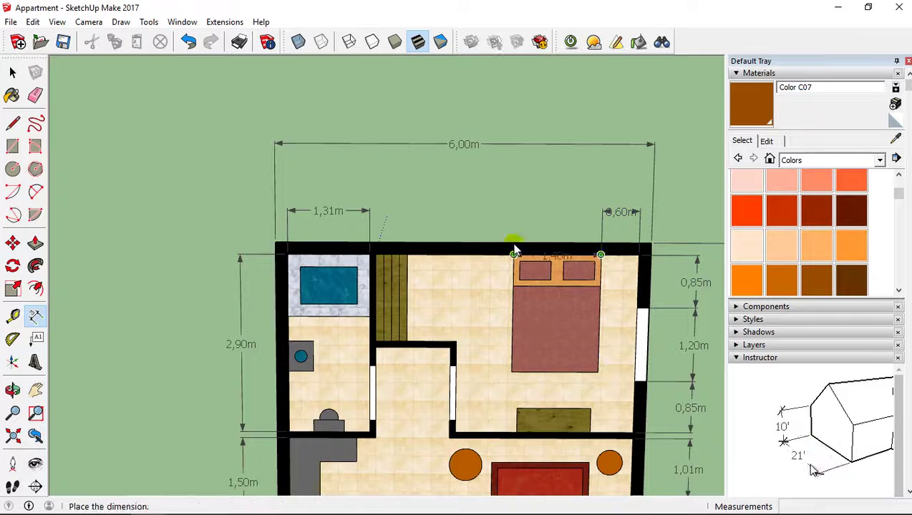
pyautogui.click(516, 213)
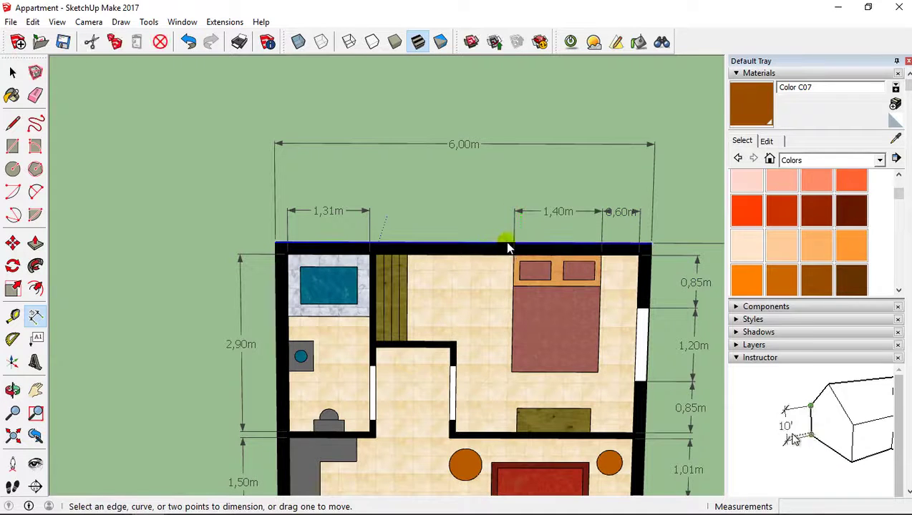
pyautogui.click(511, 236)
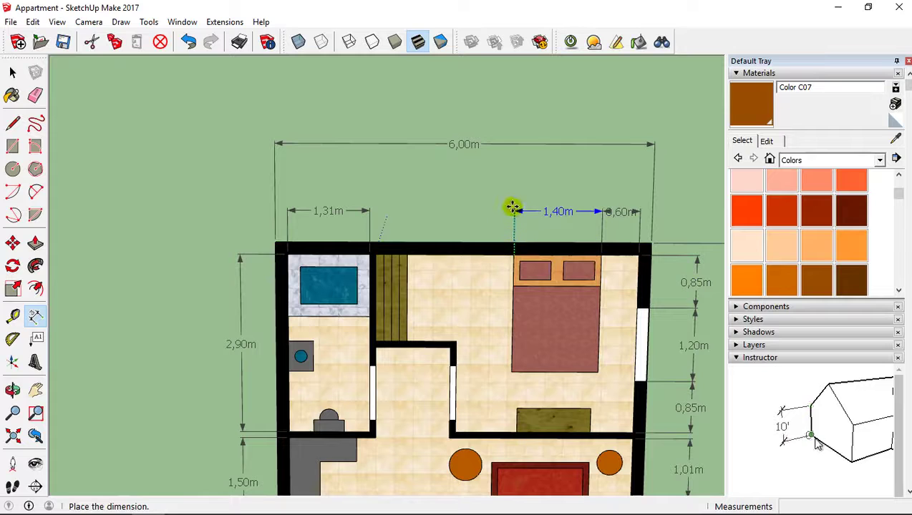
pyautogui.click(512, 212)
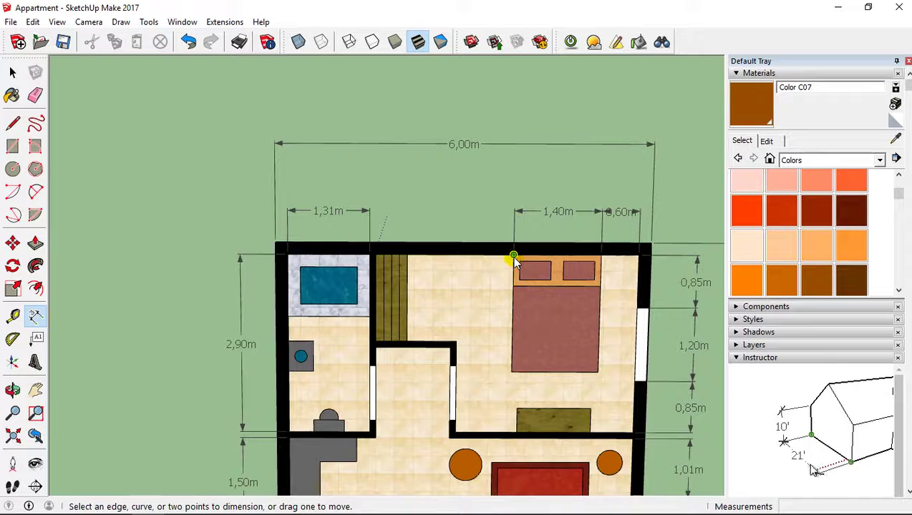
pyautogui.click(411, 210)
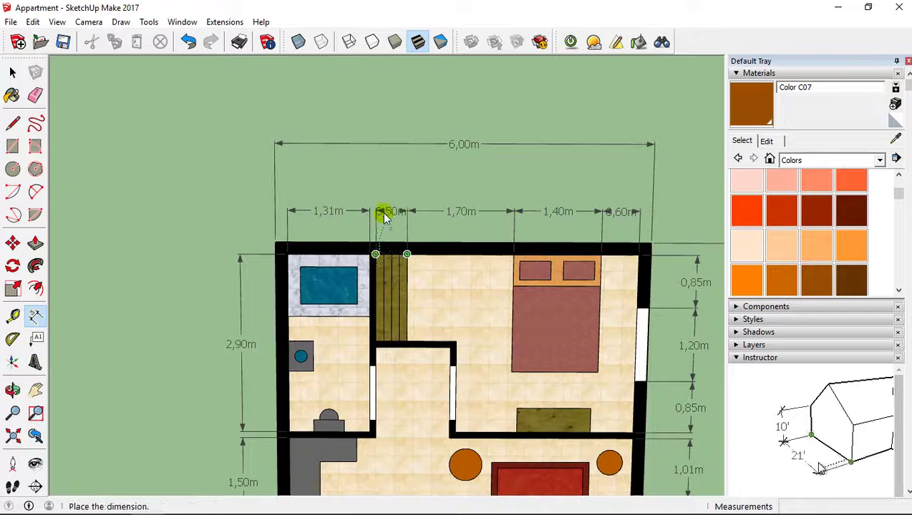
pyautogui.scroll(-3, 506, 259)
pyautogui.scroll(-3, 536, 281)
pyautogui.scroll(-2, 536, 281)
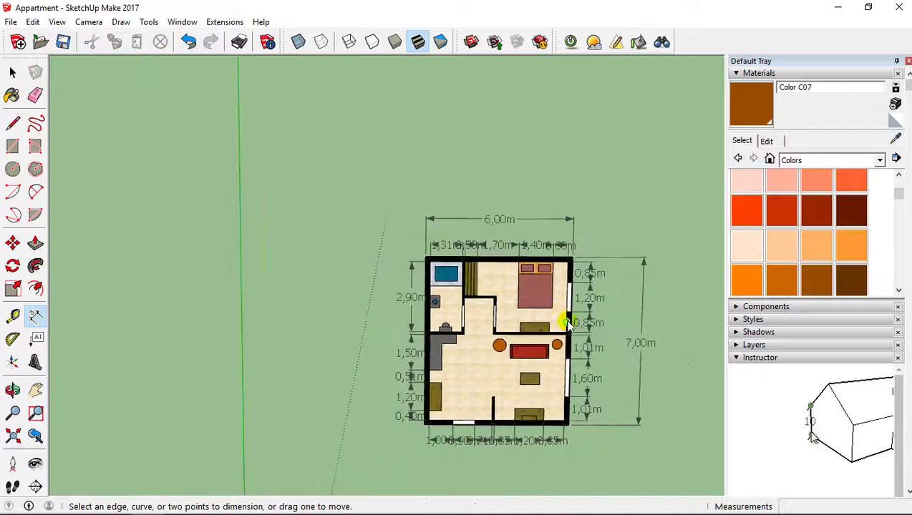
pyautogui.moveTo(564, 316); pyautogui.dragTo(566, 232, button='middle')
pyautogui.scroll(1, 554, 278)
pyautogui.scroll(2, 554, 278)
pyautogui.scroll(2, 554, 277)
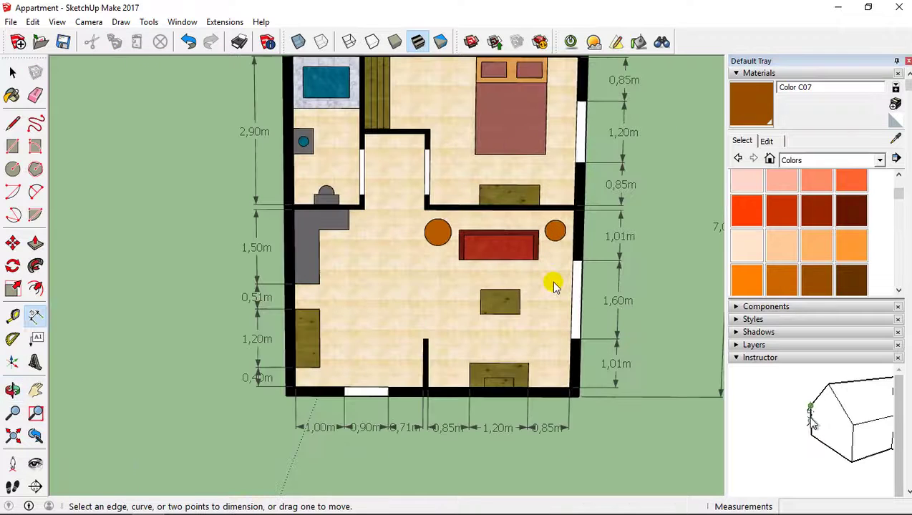
pyautogui.moveTo(554, 278)
pyautogui.mouseDown(button='middle')
pyautogui.moveTo(563, 193)
pyautogui.moveTo(538, 246)
pyautogui.moveTo(538, 236)
pyautogui.moveTo(521, 328)
pyautogui.mouseUp(button='middle')
pyautogui.scroll(2, 538, 246)
pyautogui.scroll(-1, 538, 246)
pyautogui.scroll(-2, 526, 265)
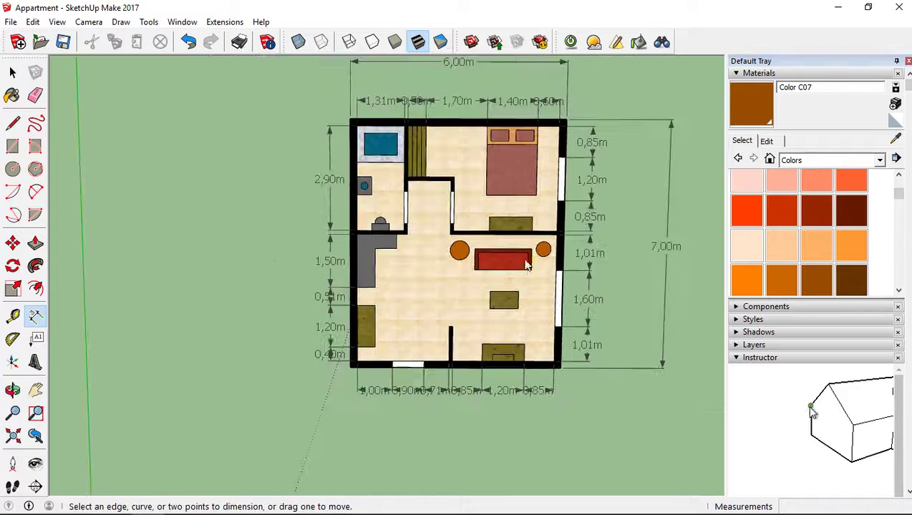
pyautogui.scroll(-1, 505, 242)
pyautogui.scroll(-1, 501, 258)
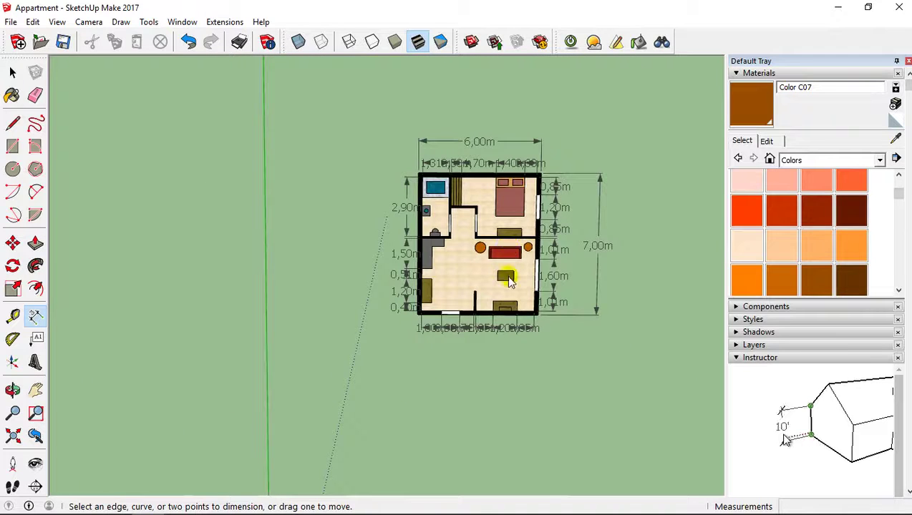
pyautogui.scroll(1, 510, 281)
pyautogui.scroll(1, 510, 282)
pyautogui.scroll(1, 508, 280)
pyautogui.moveTo(509, 279)
pyautogui.mouseDown(button='middle')
pyautogui.moveTo(525, 250)
pyautogui.moveTo(525, 319)
pyautogui.moveTo(494, 335)
pyautogui.moveTo(505, 285)
pyautogui.moveTo(494, 302)
pyautogui.moveTo(491, 228)
pyautogui.moveTo(473, 239)
pyautogui.moveTo(504, 247)
pyautogui.mouseUp(button='middle')
pyautogui.scroll(-2, 504, 258)
pyautogui.scroll(1, 496, 274)
pyautogui.scroll(1, 496, 275)
pyautogui.scroll(1, 496, 275)
pyautogui.scroll(-1, 504, 250)
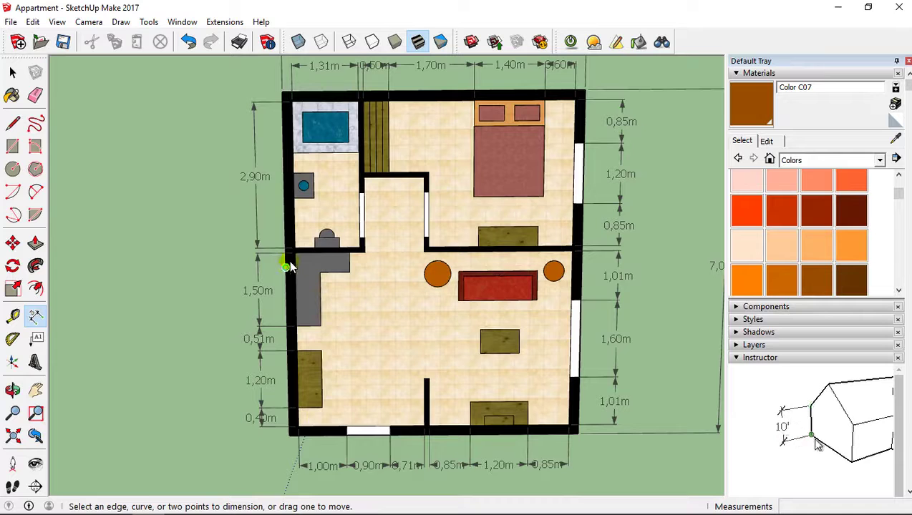
# Export the floor plan as a 2D graphic JPEG image named 'Appartment'
pyautogui.click(8, 22)
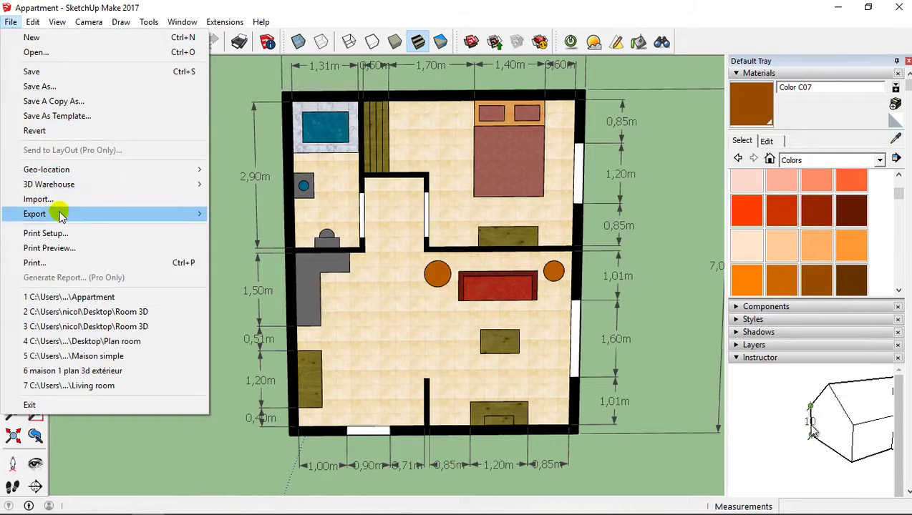
pyautogui.moveTo(107, 214)
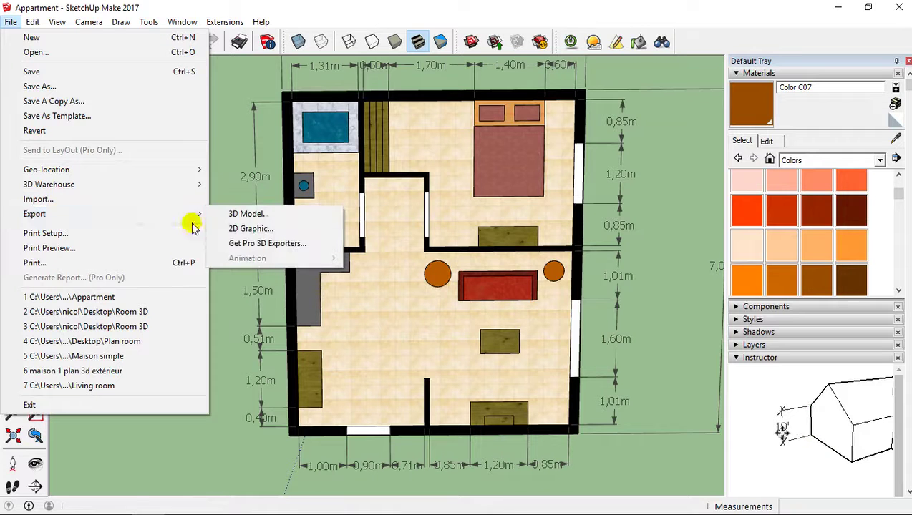
pyautogui.click(247, 228)
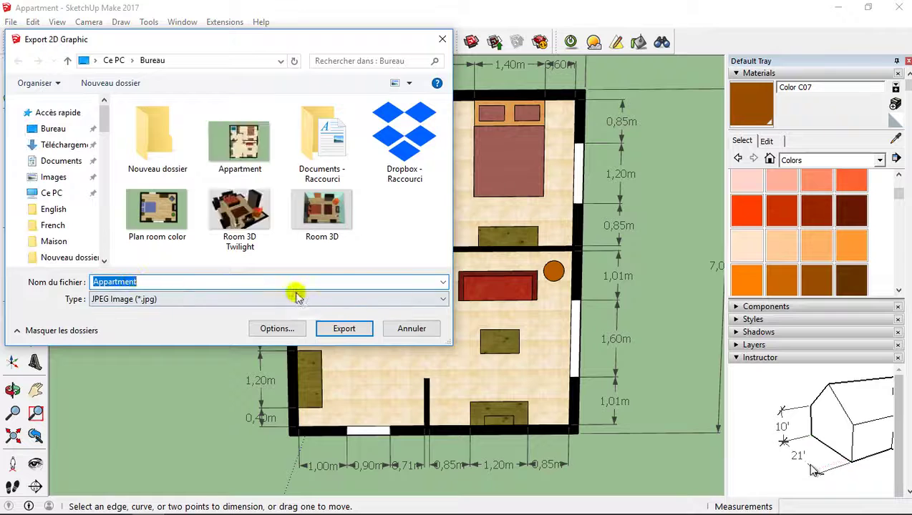
pyautogui.click(420, 330)
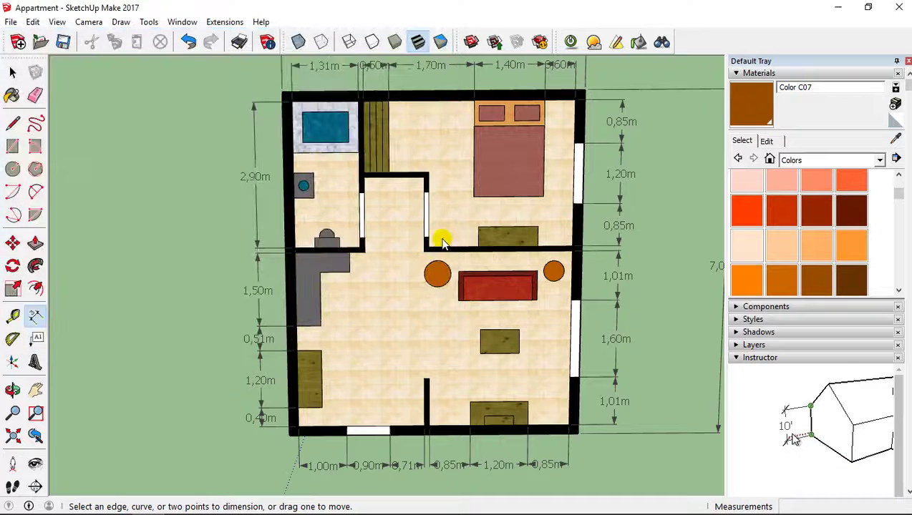